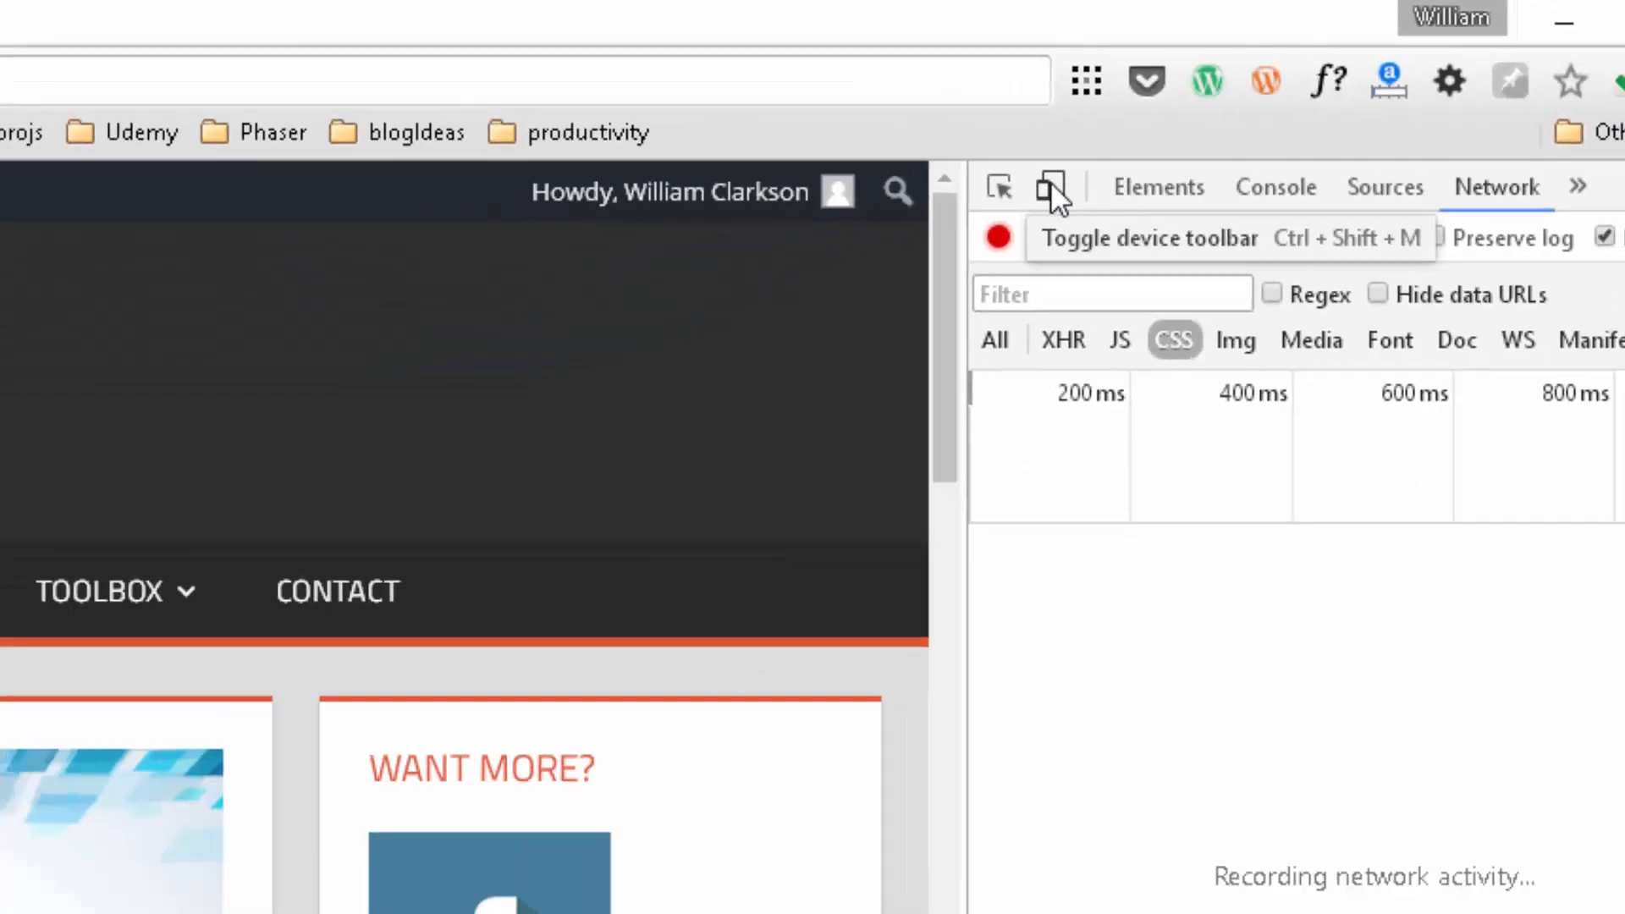
# - Turn on device emulation as iPhone 6, reload the home page and look over its mobile layout
pyautogui.click(1051, 188)
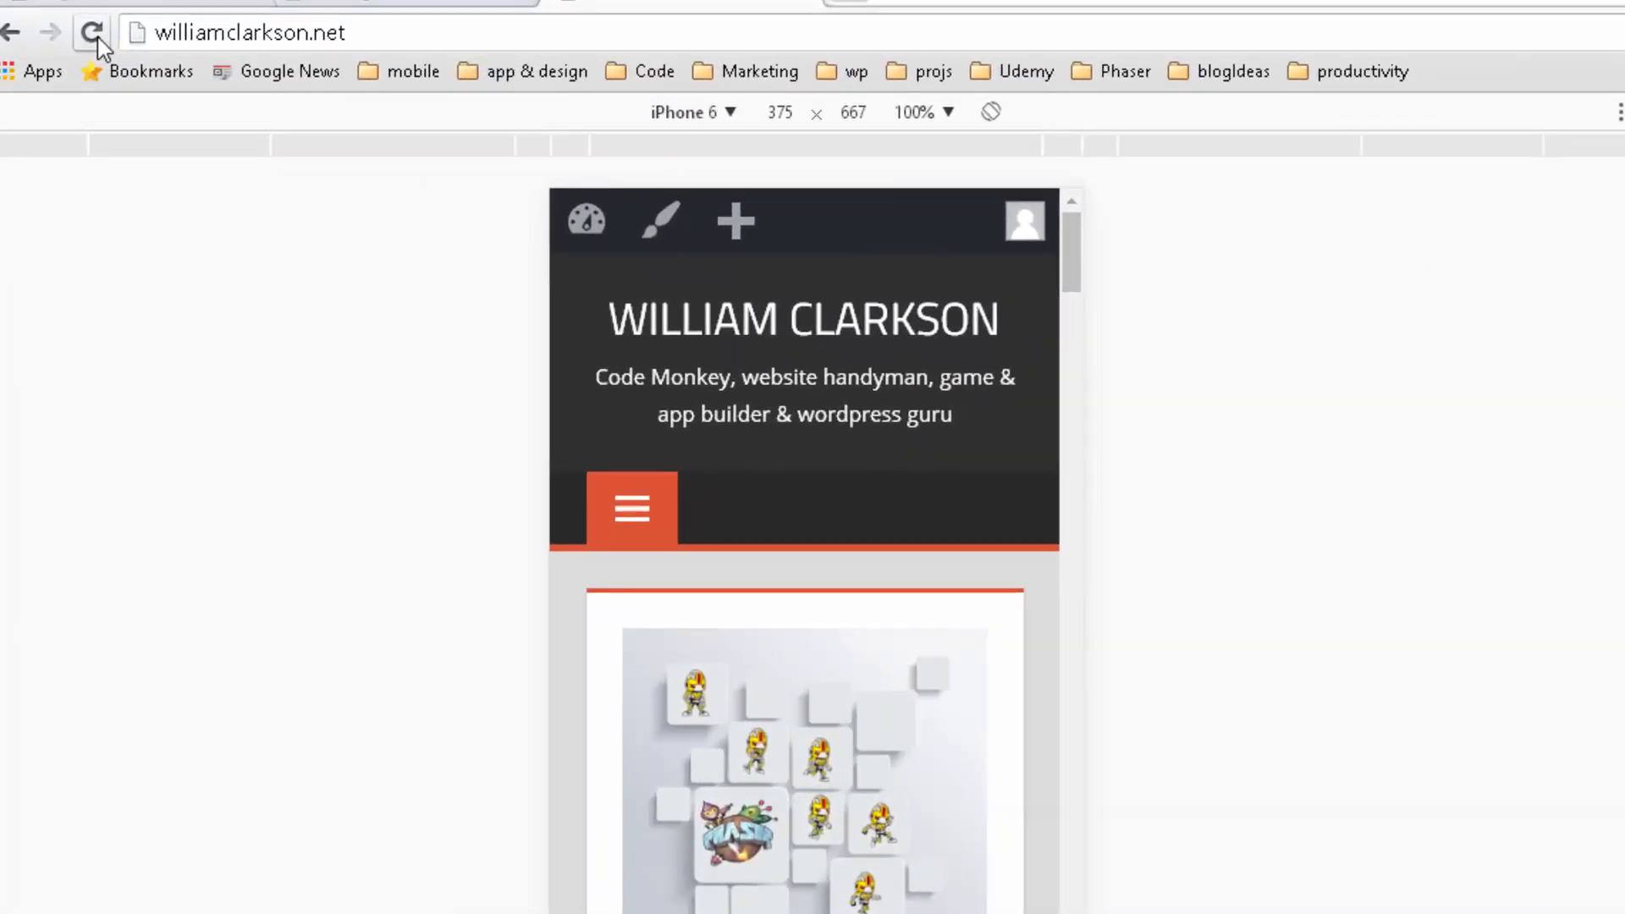
pyautogui.click(97, 37)
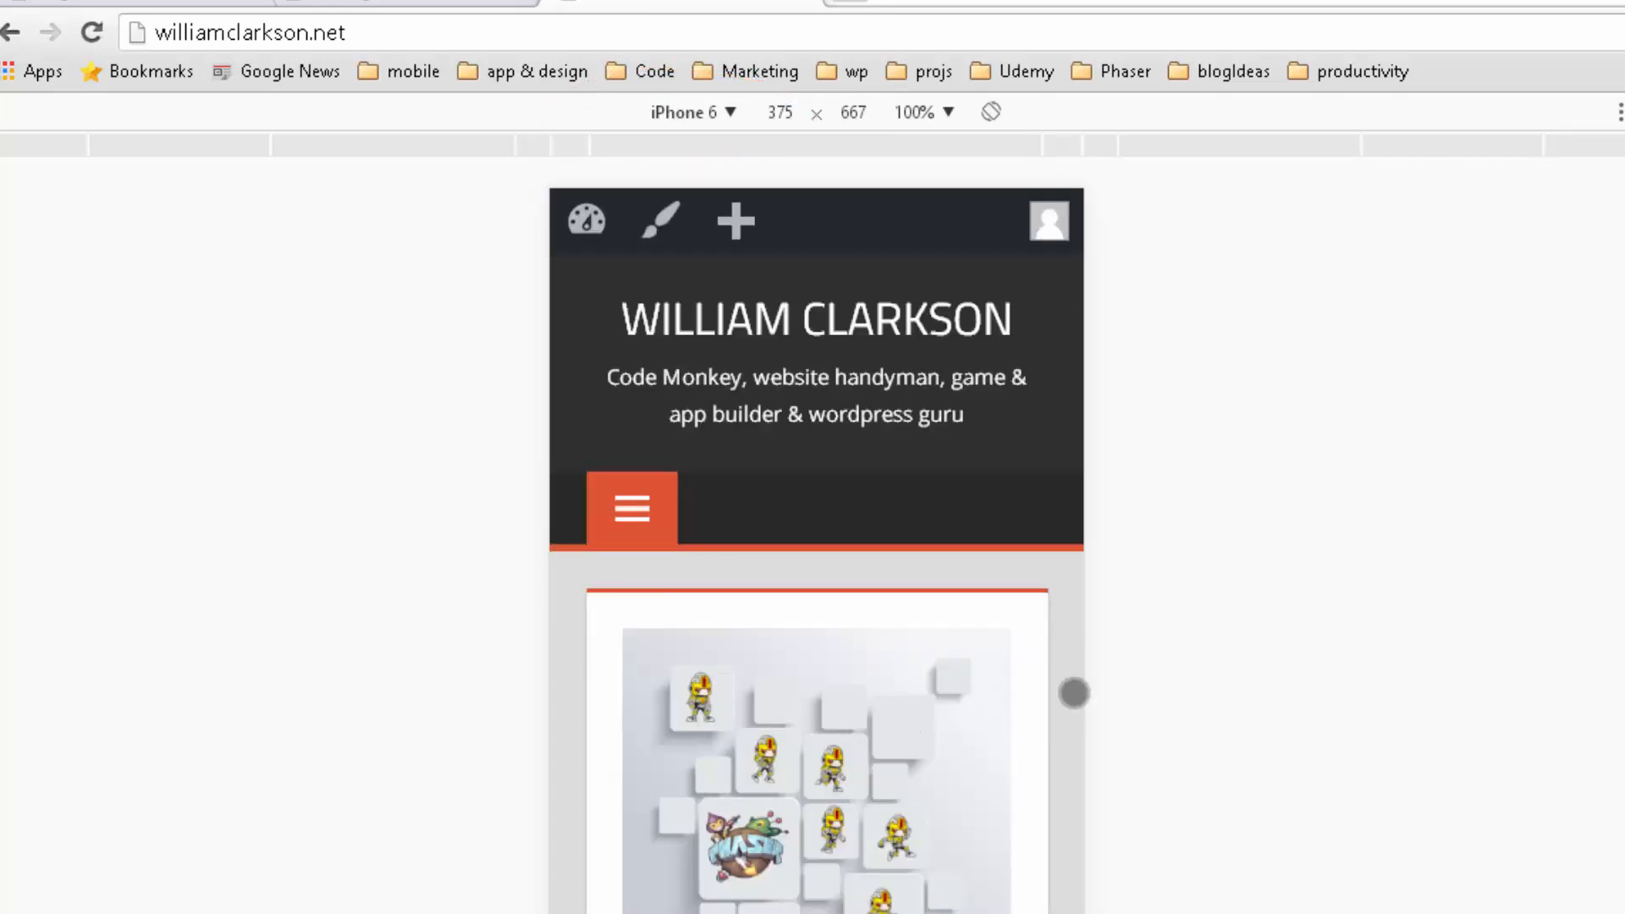
pyautogui.scroll(-3, 1070, 696)
pyautogui.scroll(-10, 1070, 696)
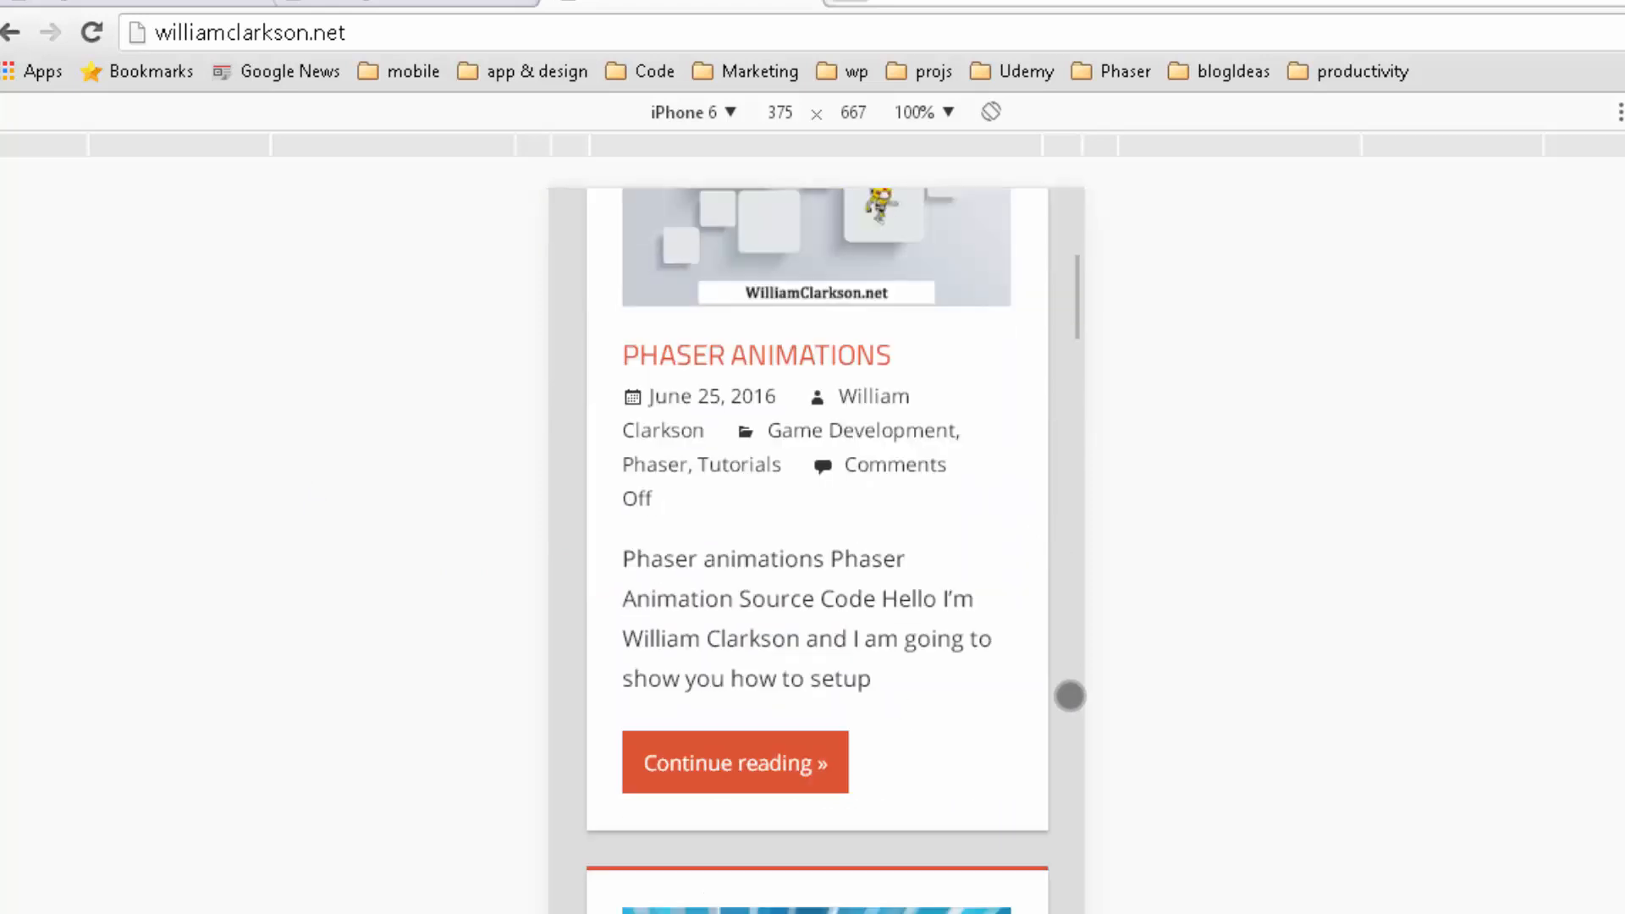
pyautogui.scroll(15, 1069, 696)
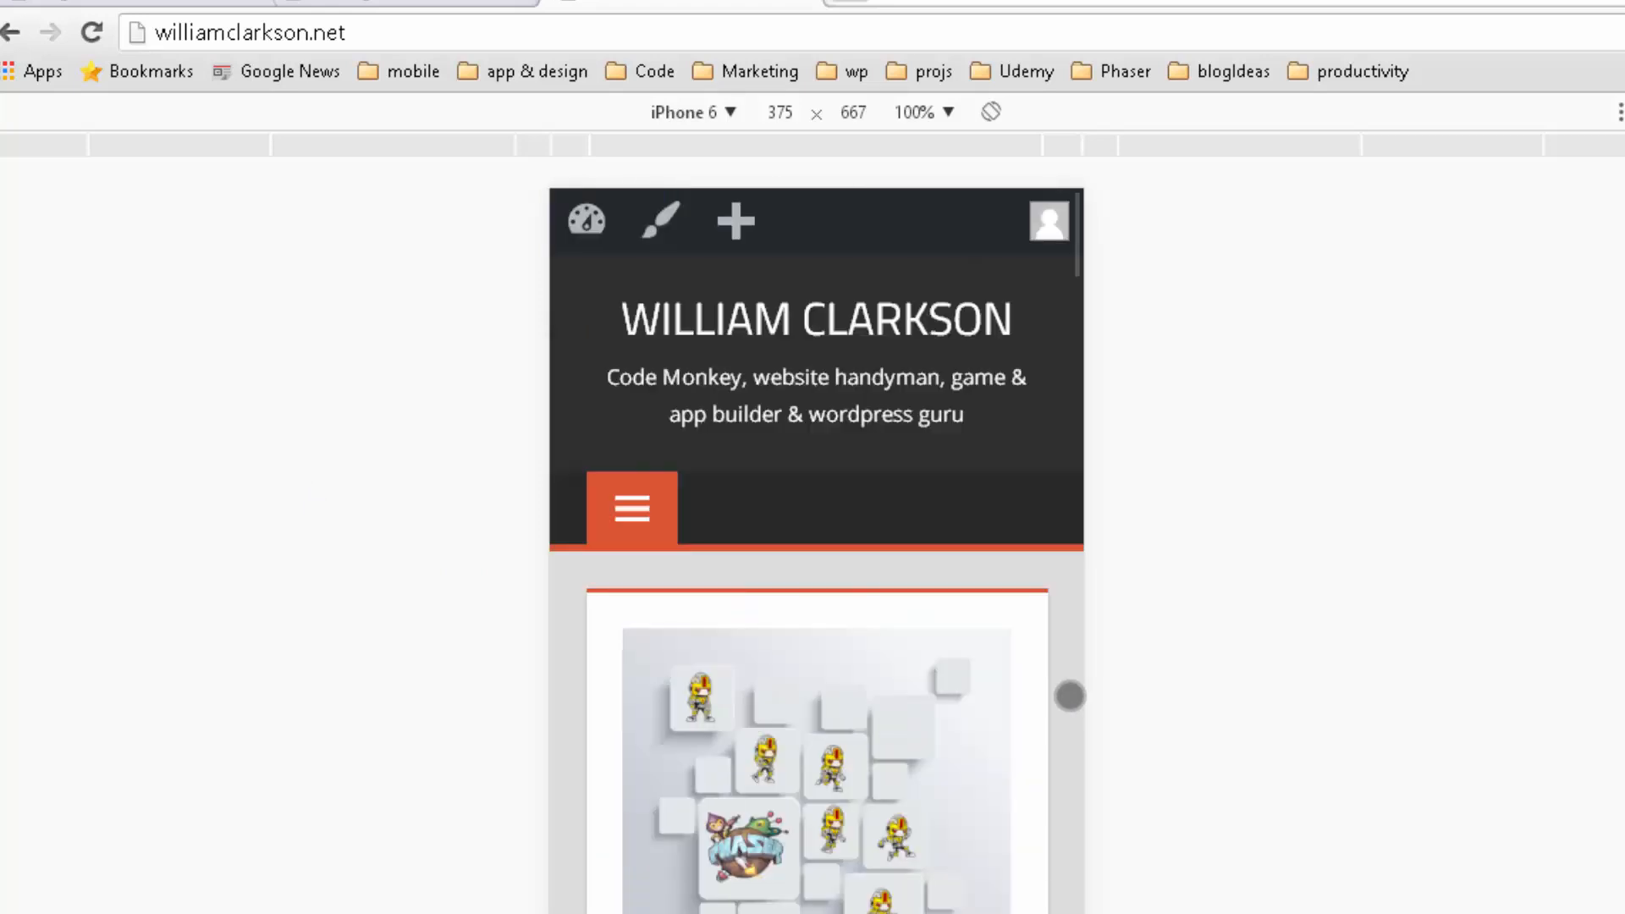
# - Rotate the emulated iPhone 6 to landscape, review the home page's layout, and return it to portrait
pyautogui.click(991, 113)
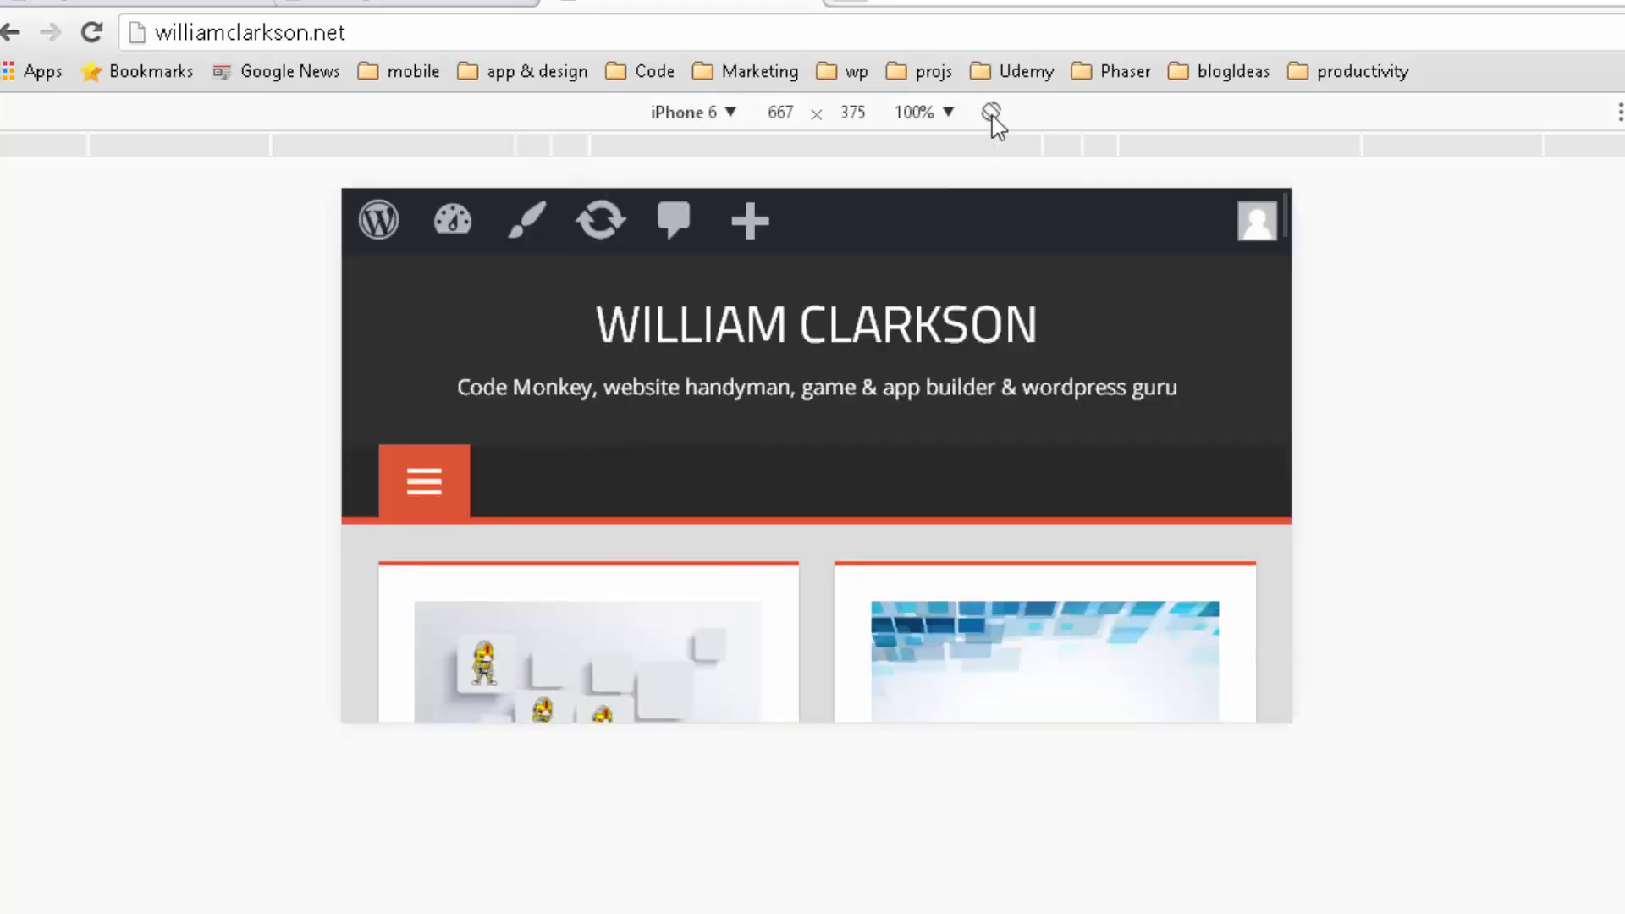
pyautogui.scroll(-8, 939, 406)
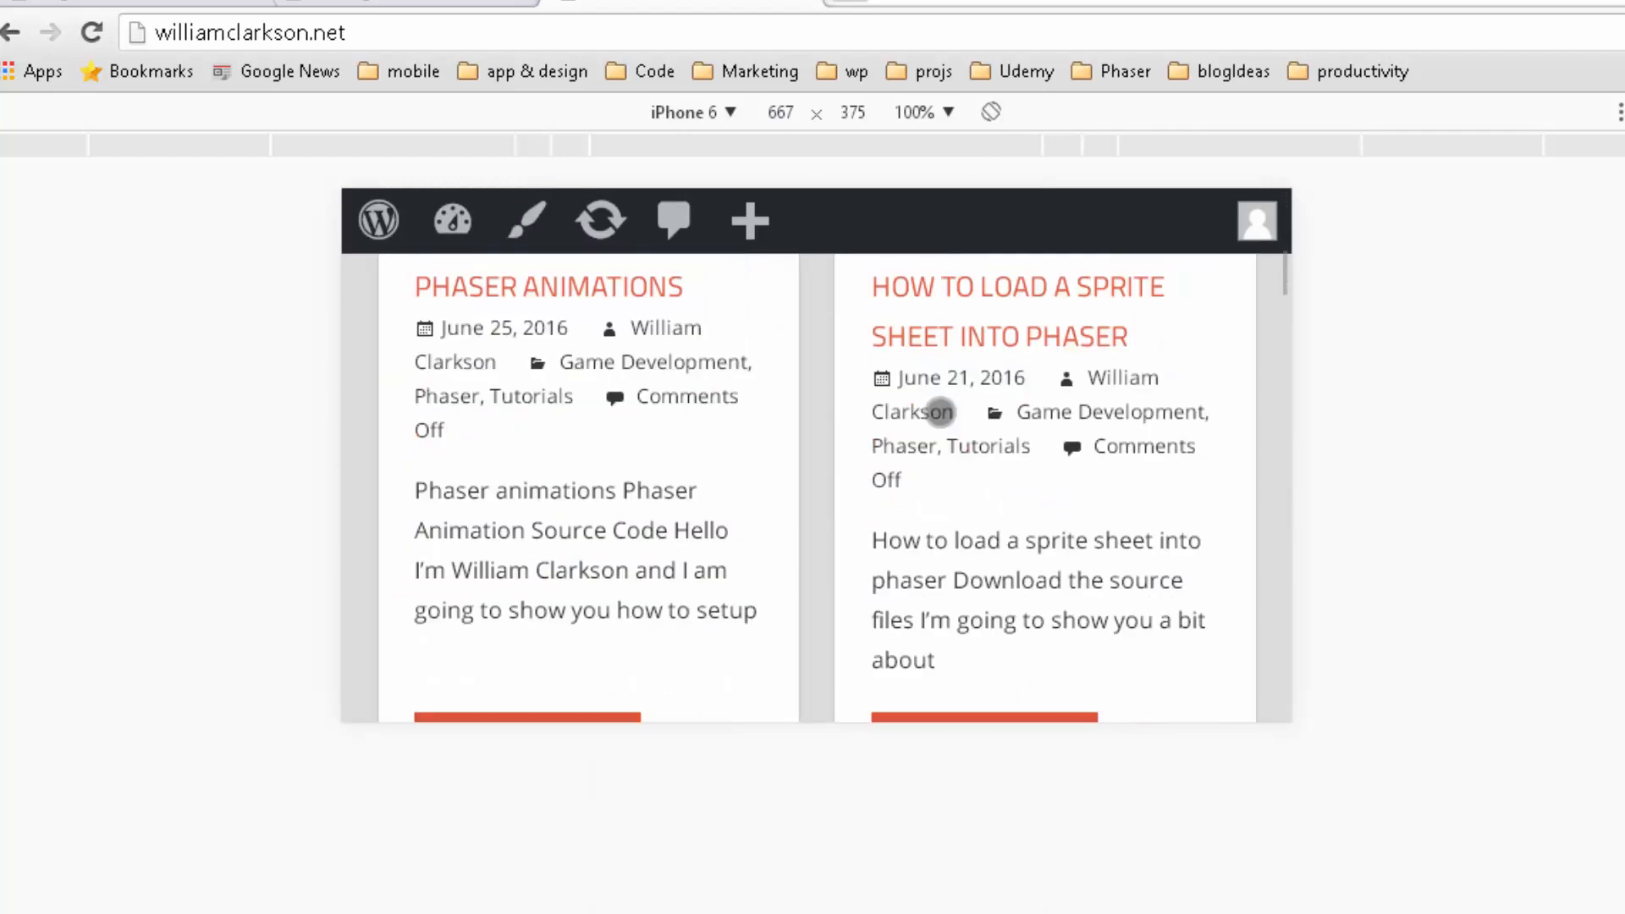
pyautogui.scroll(-17, 872, 550)
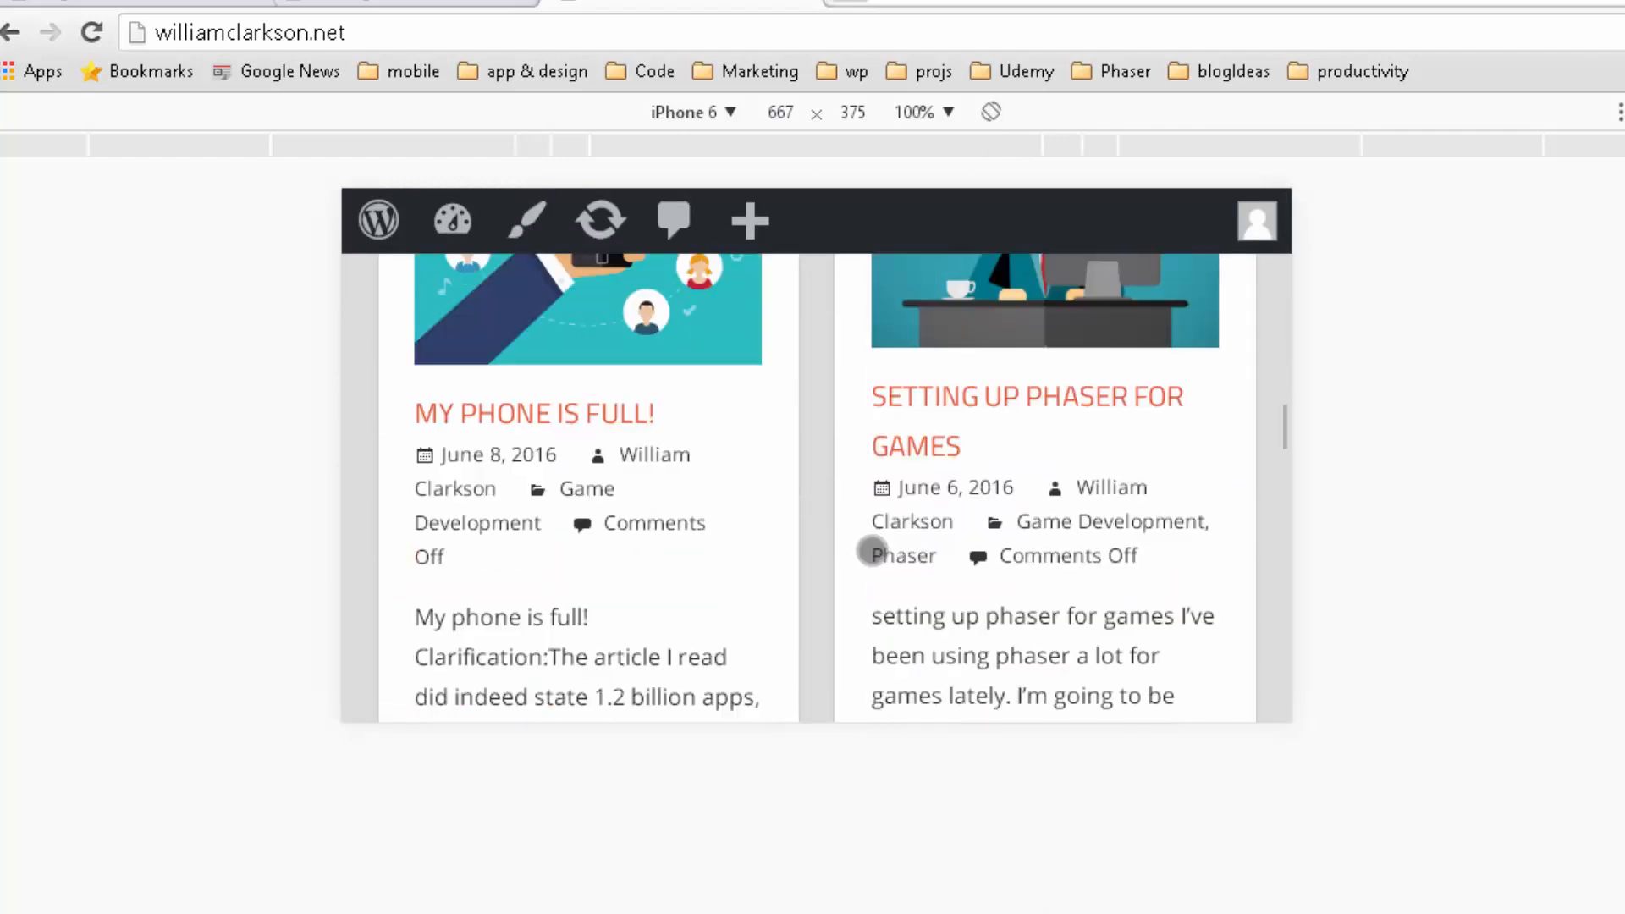
pyautogui.scroll(11, 872, 550)
pyautogui.scroll(10, 872, 550)
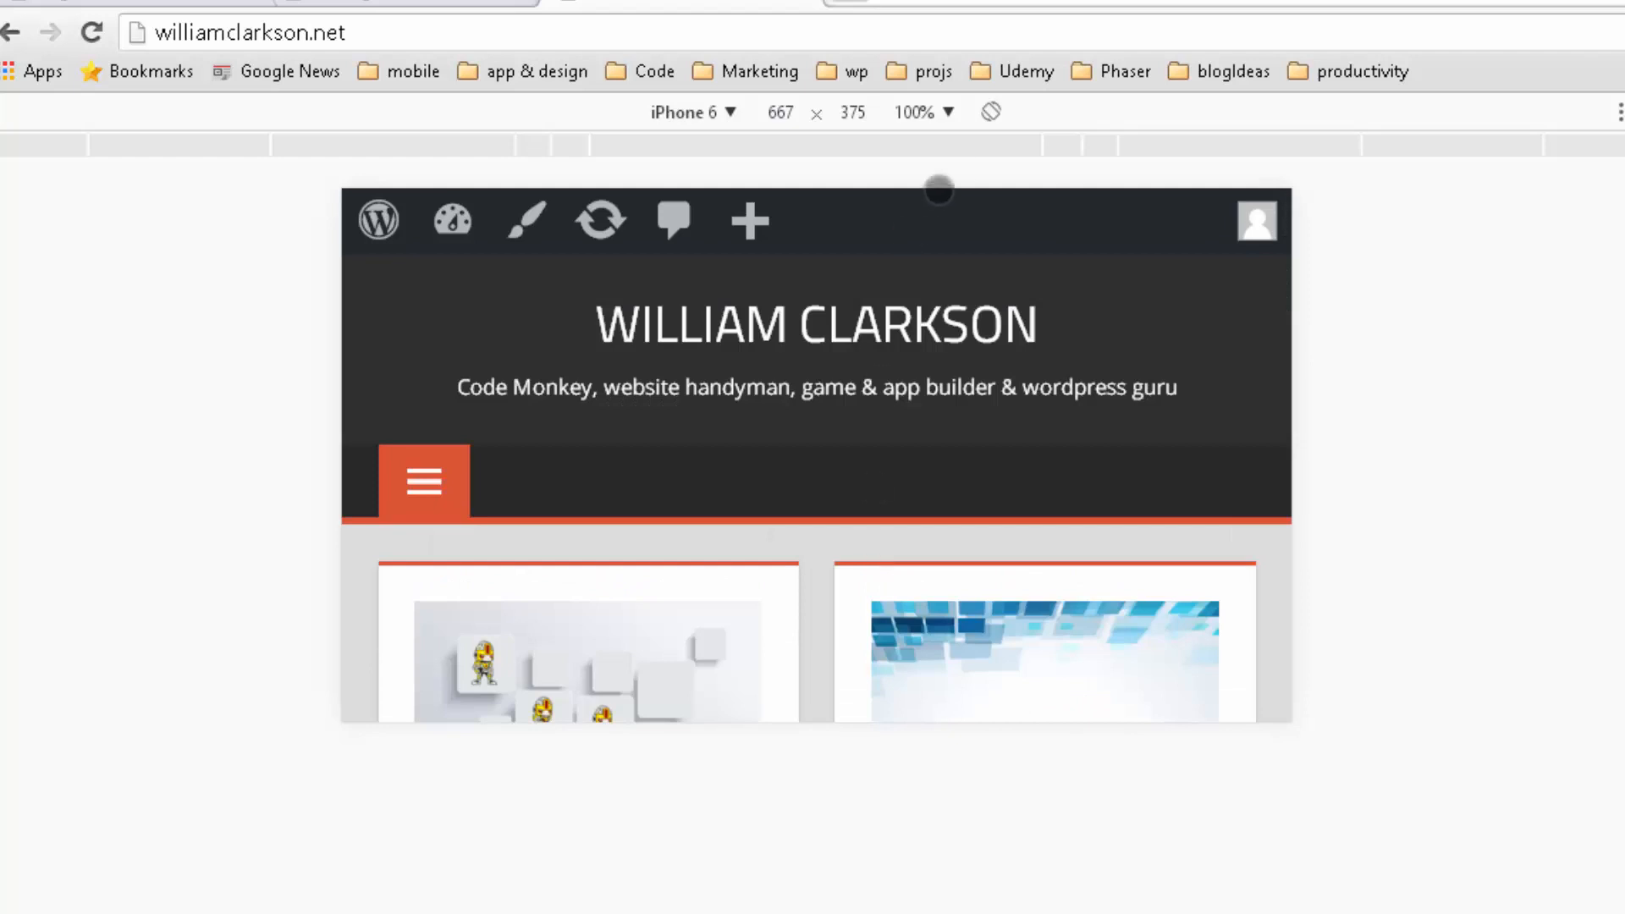
pyautogui.click(983, 121)
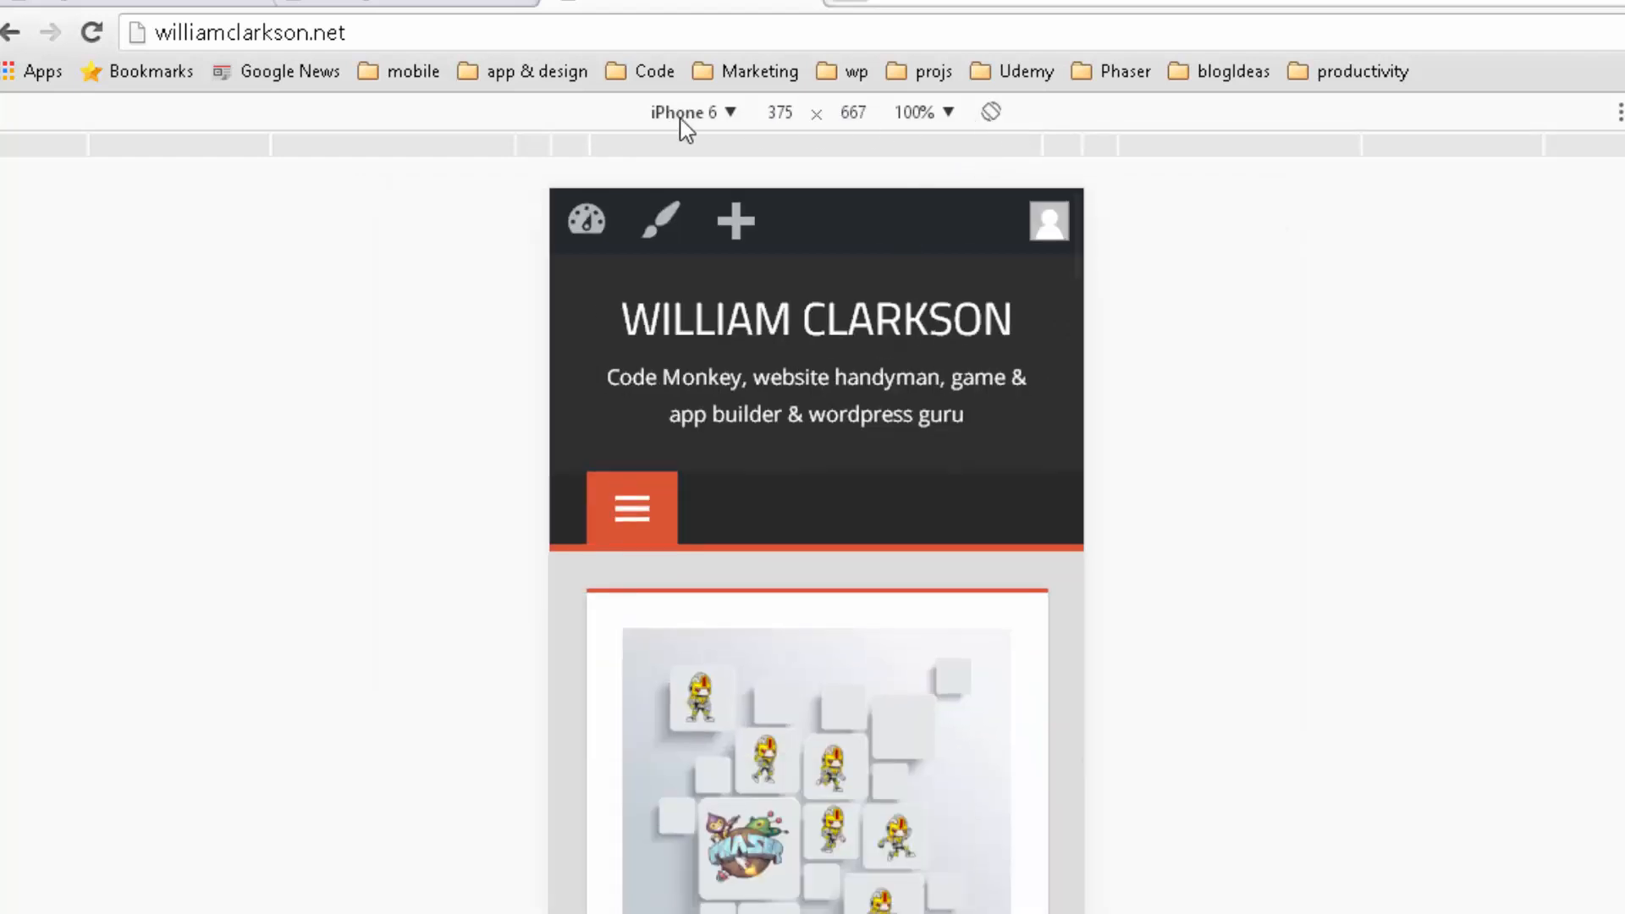
# - Emulate an iPad, reload the home page and check its layout in portrait and landscape orientation
pyautogui.click(681, 121)
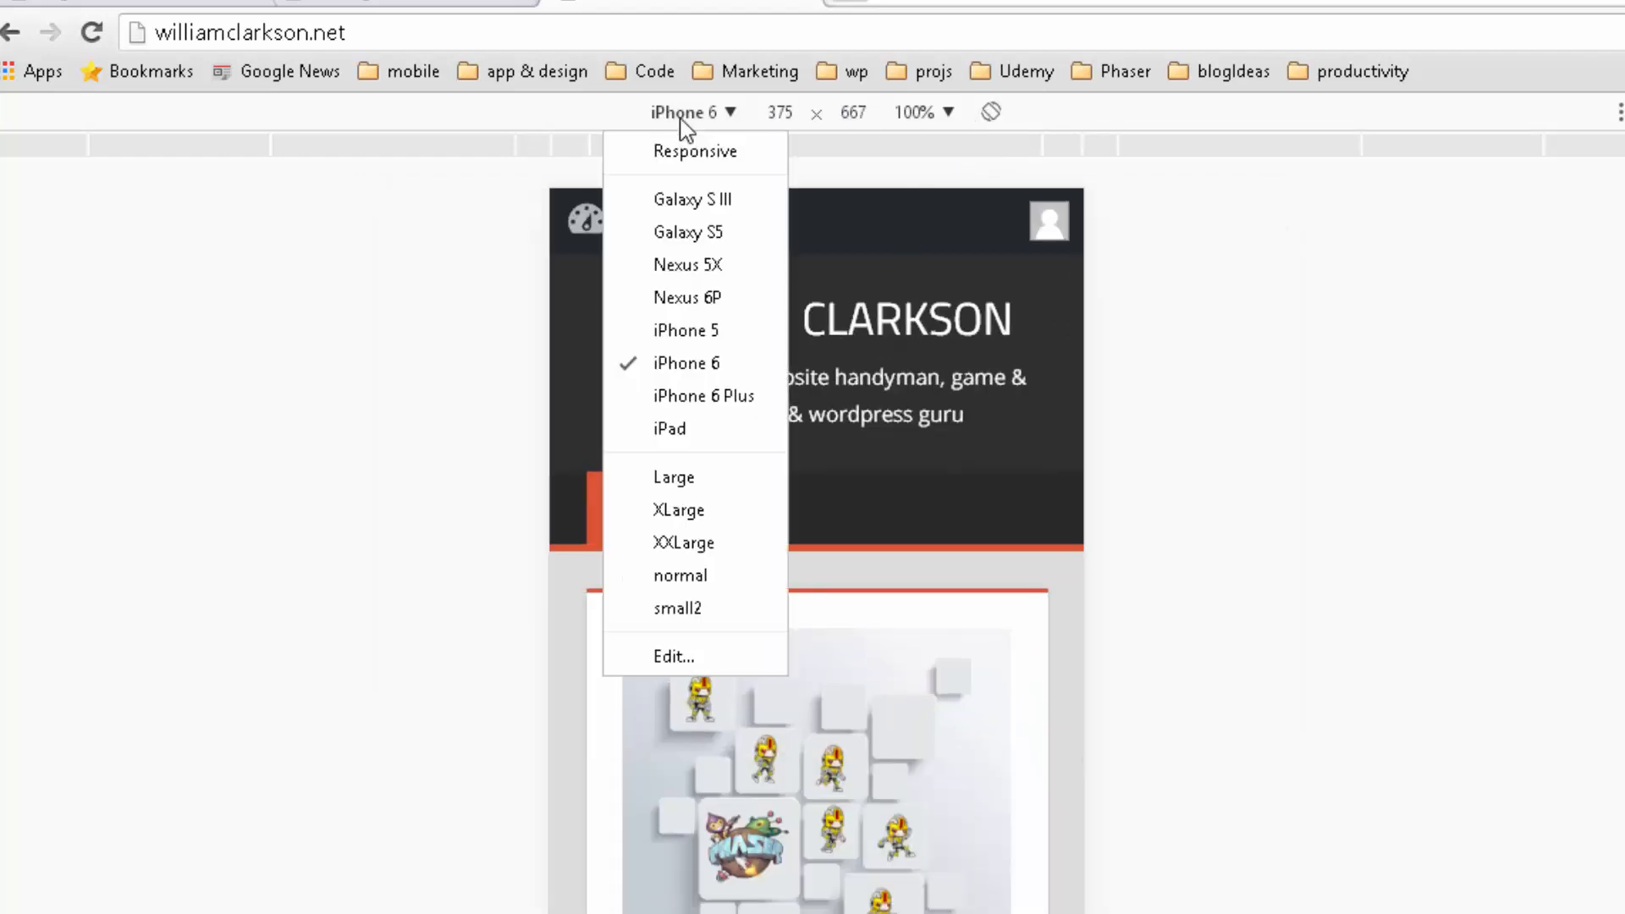
pyautogui.click(668, 430)
pyautogui.click(91, 32)
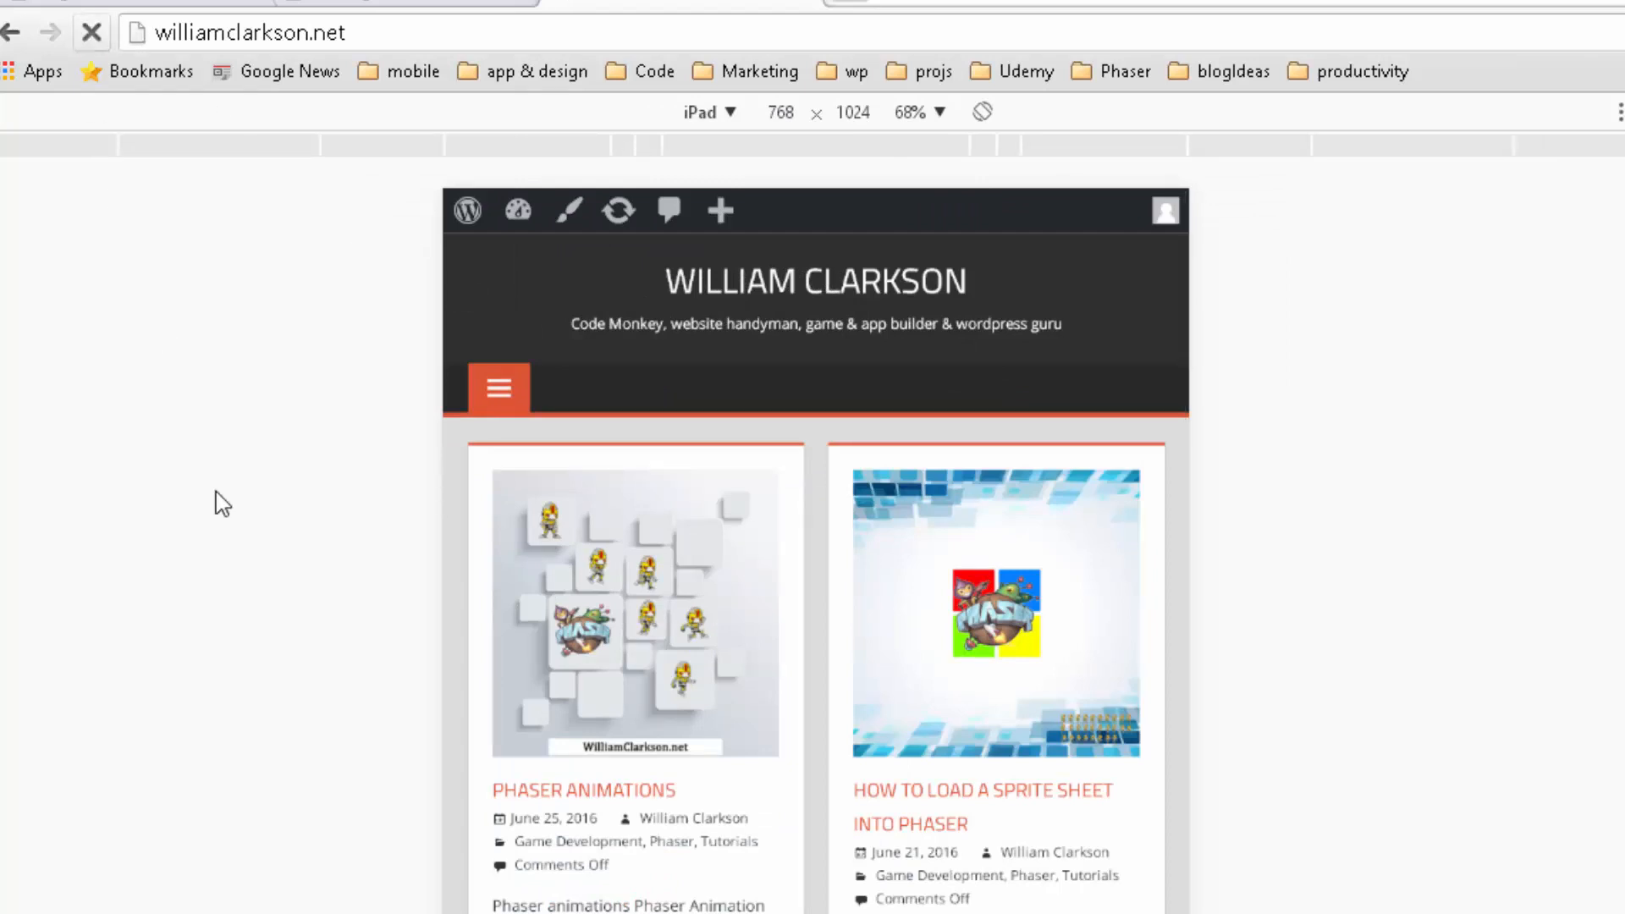
pyautogui.scroll(-2, 813, 585)
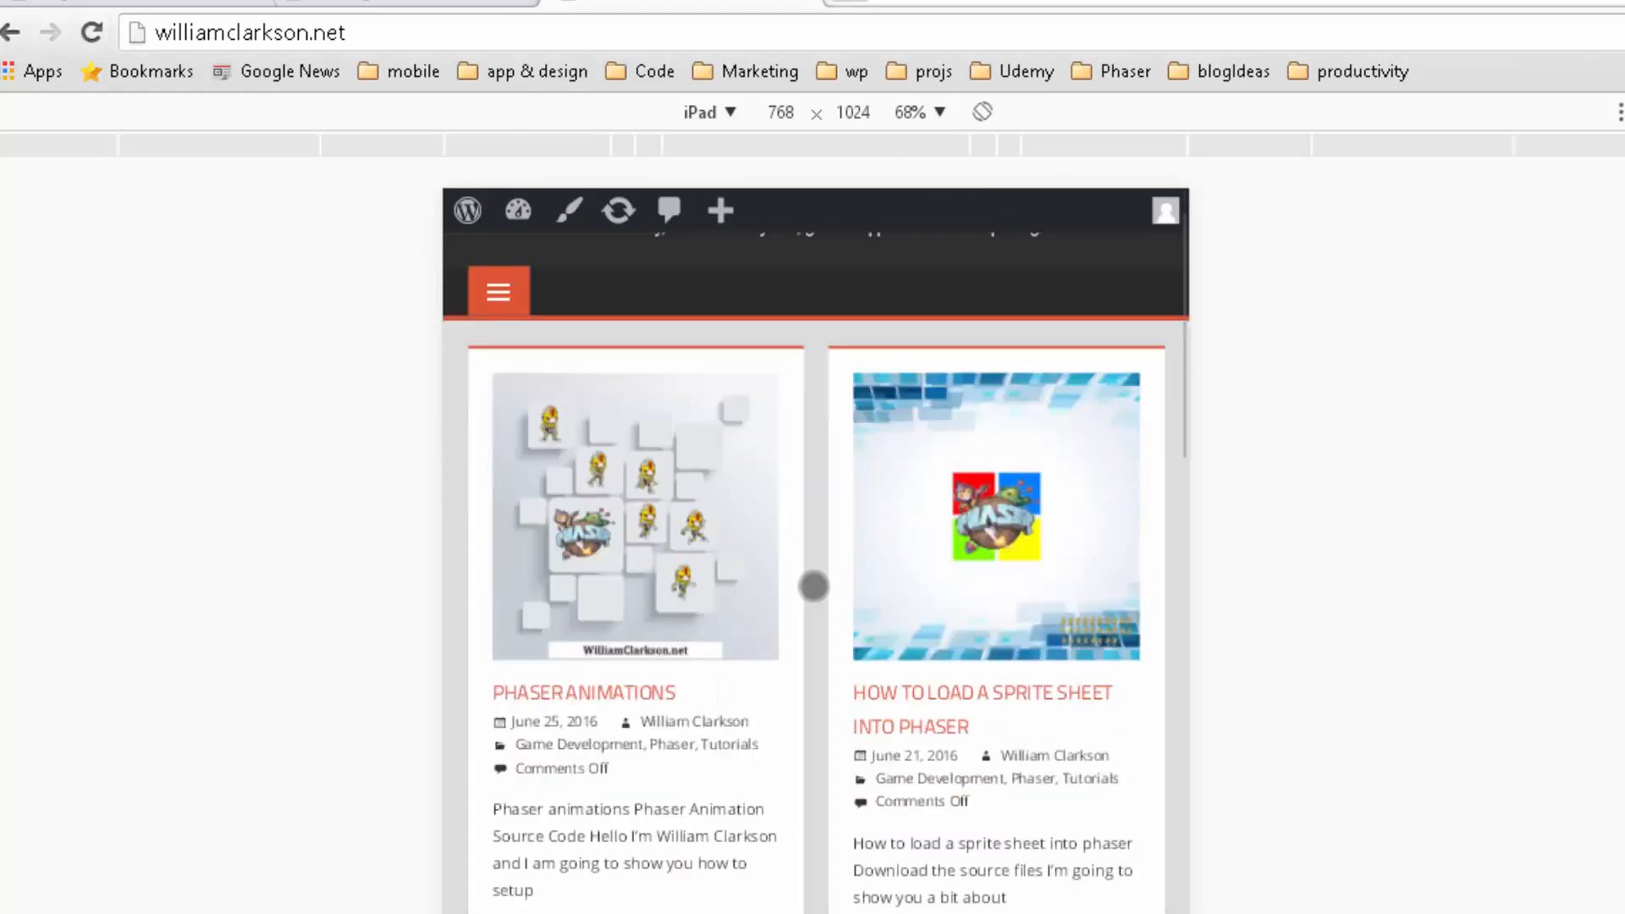
pyautogui.scroll(2, 813, 586)
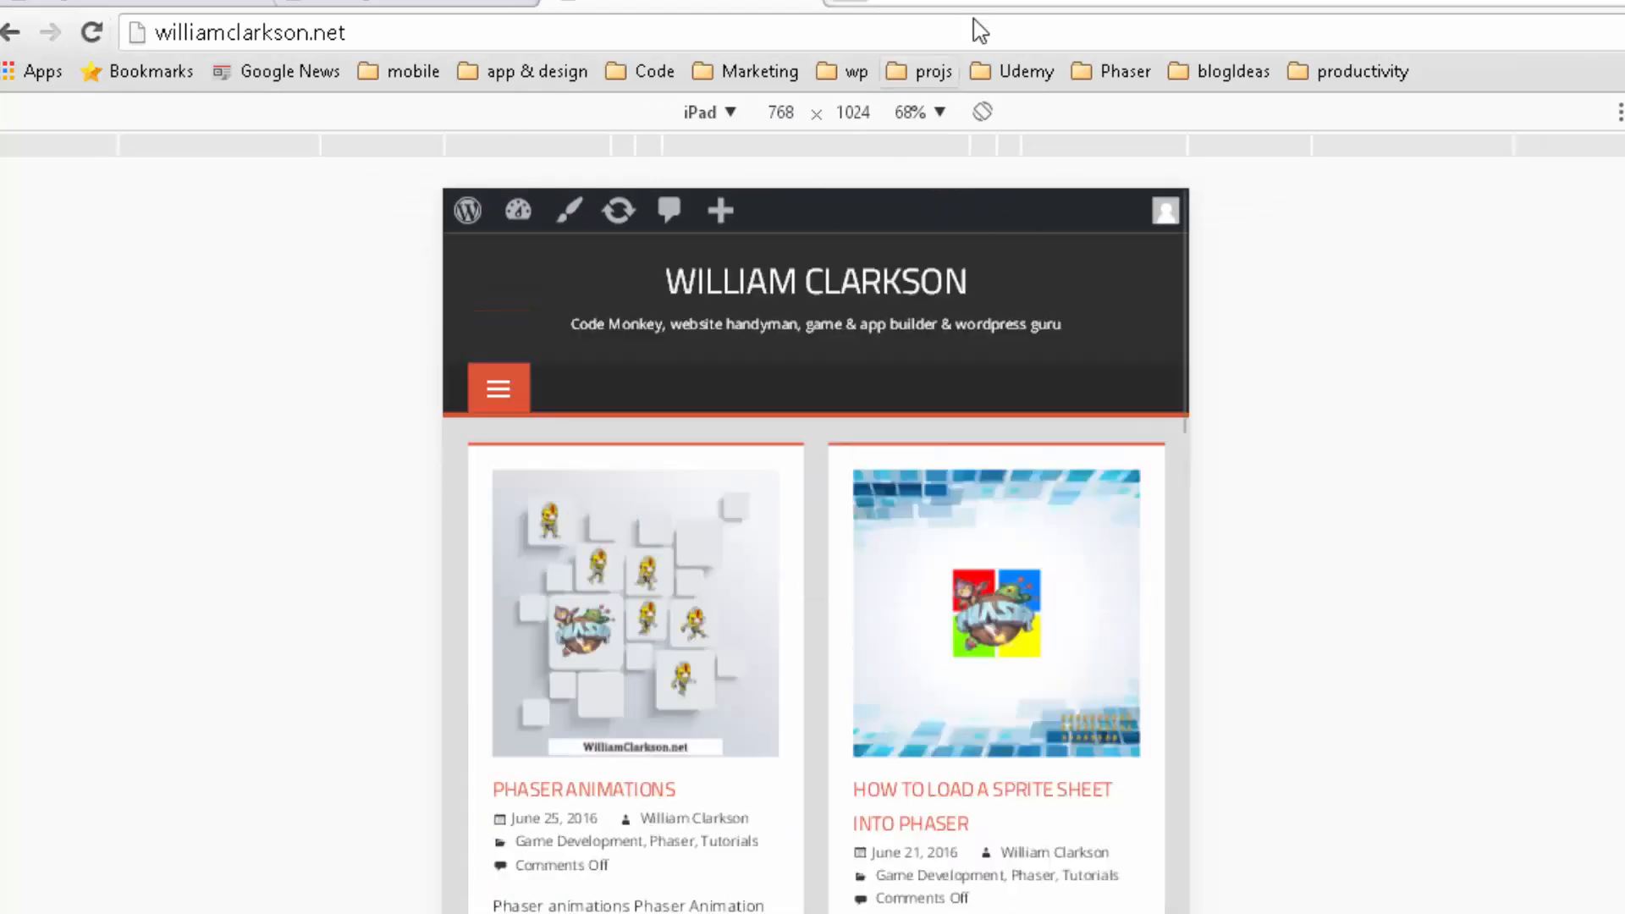
pyautogui.click(981, 114)
pyautogui.click(981, 113)
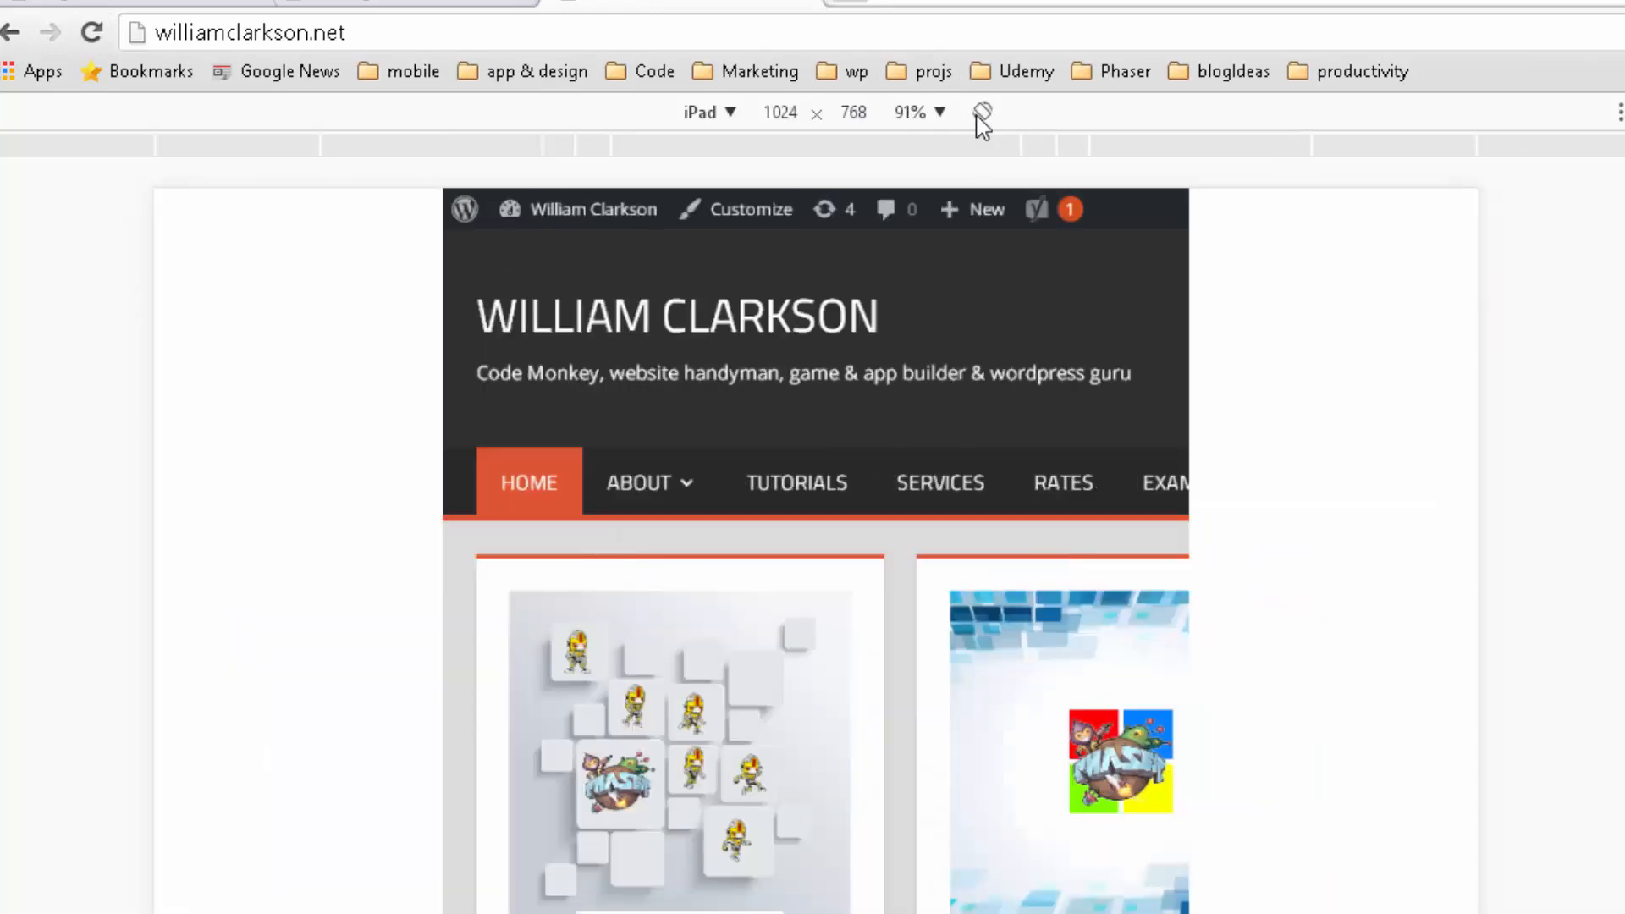
# - Change the emulated device to Galaxy S5 and reload the home page
pyautogui.click(726, 113)
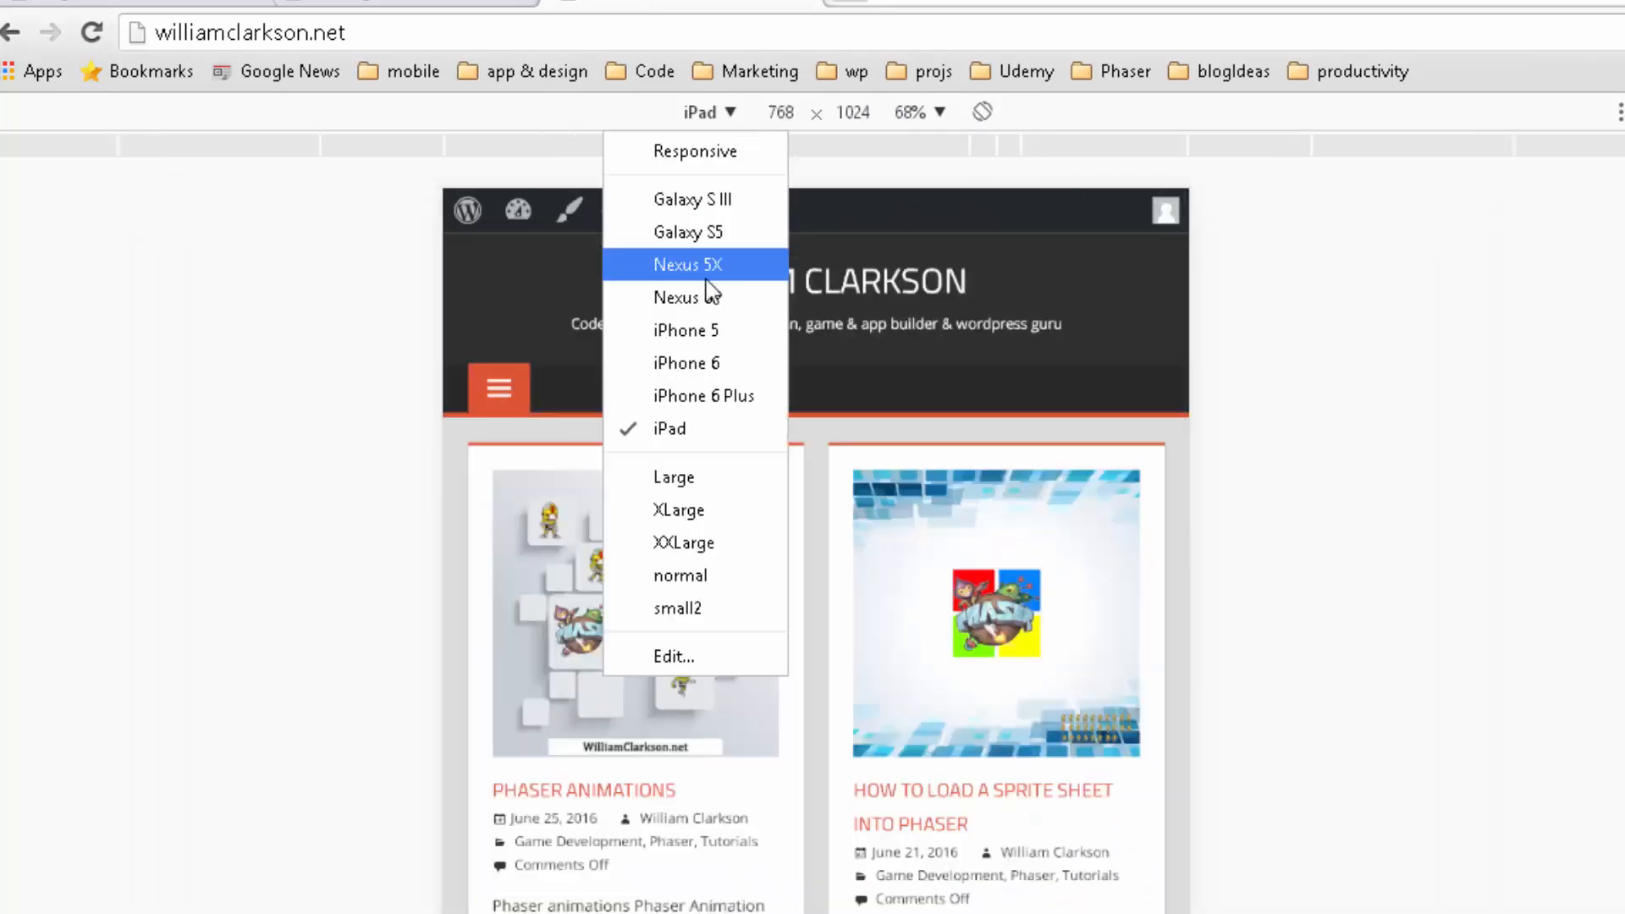
pyautogui.click(687, 232)
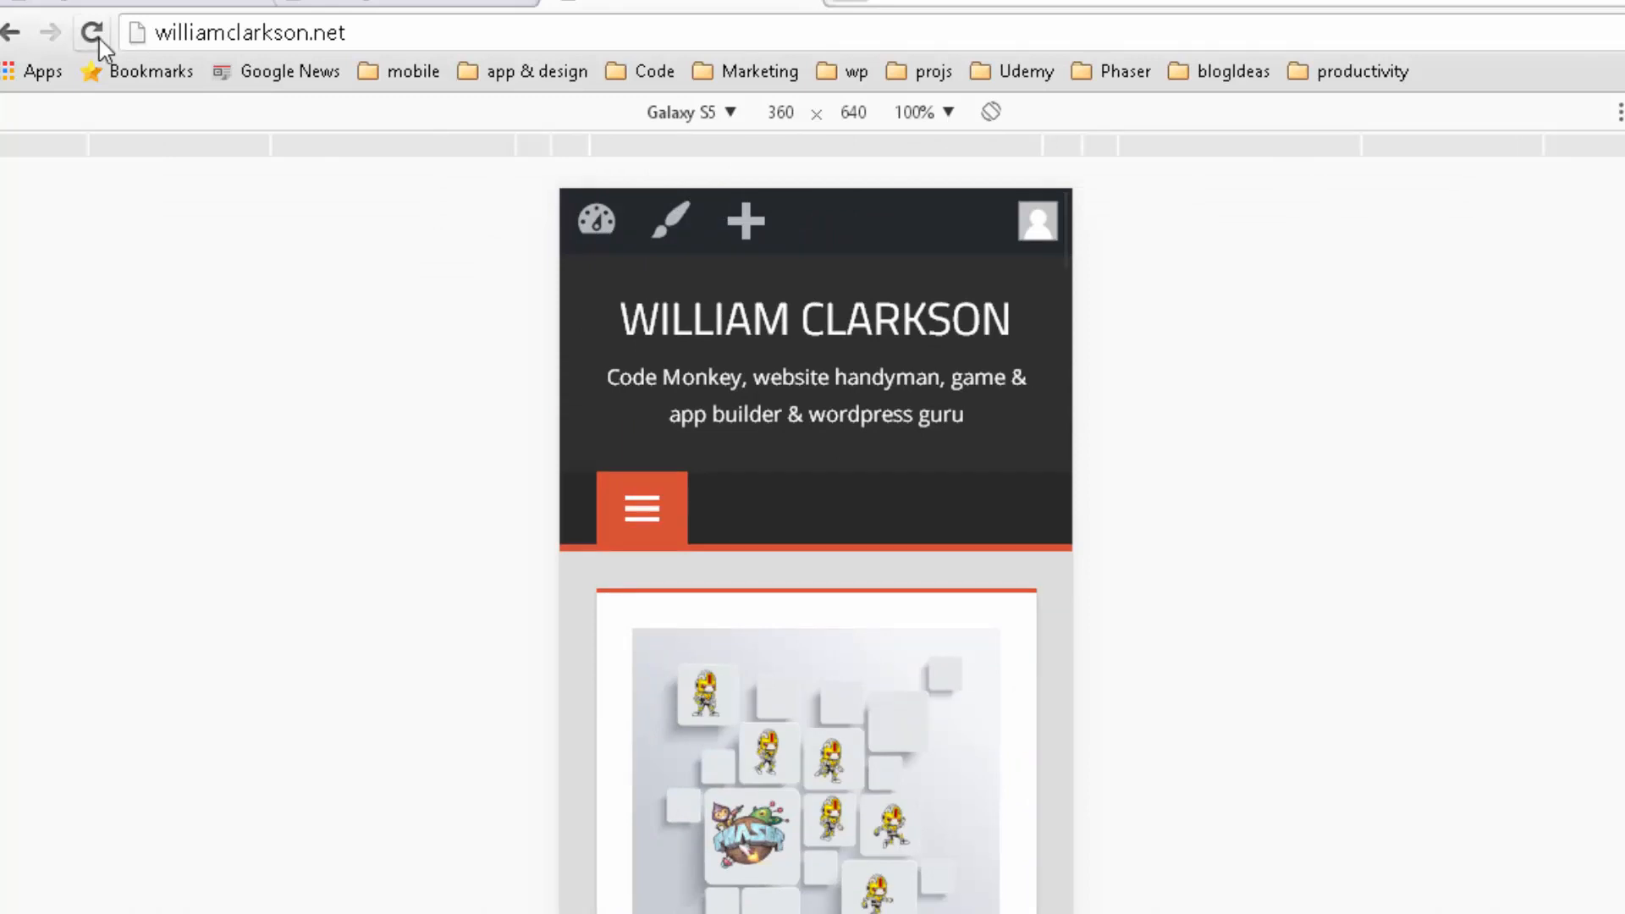
pyautogui.press('F5')
# - Switch to the Device Test page's editor and examine the device and notdevice shortcodes in its content
pyautogui.click(461, 3)
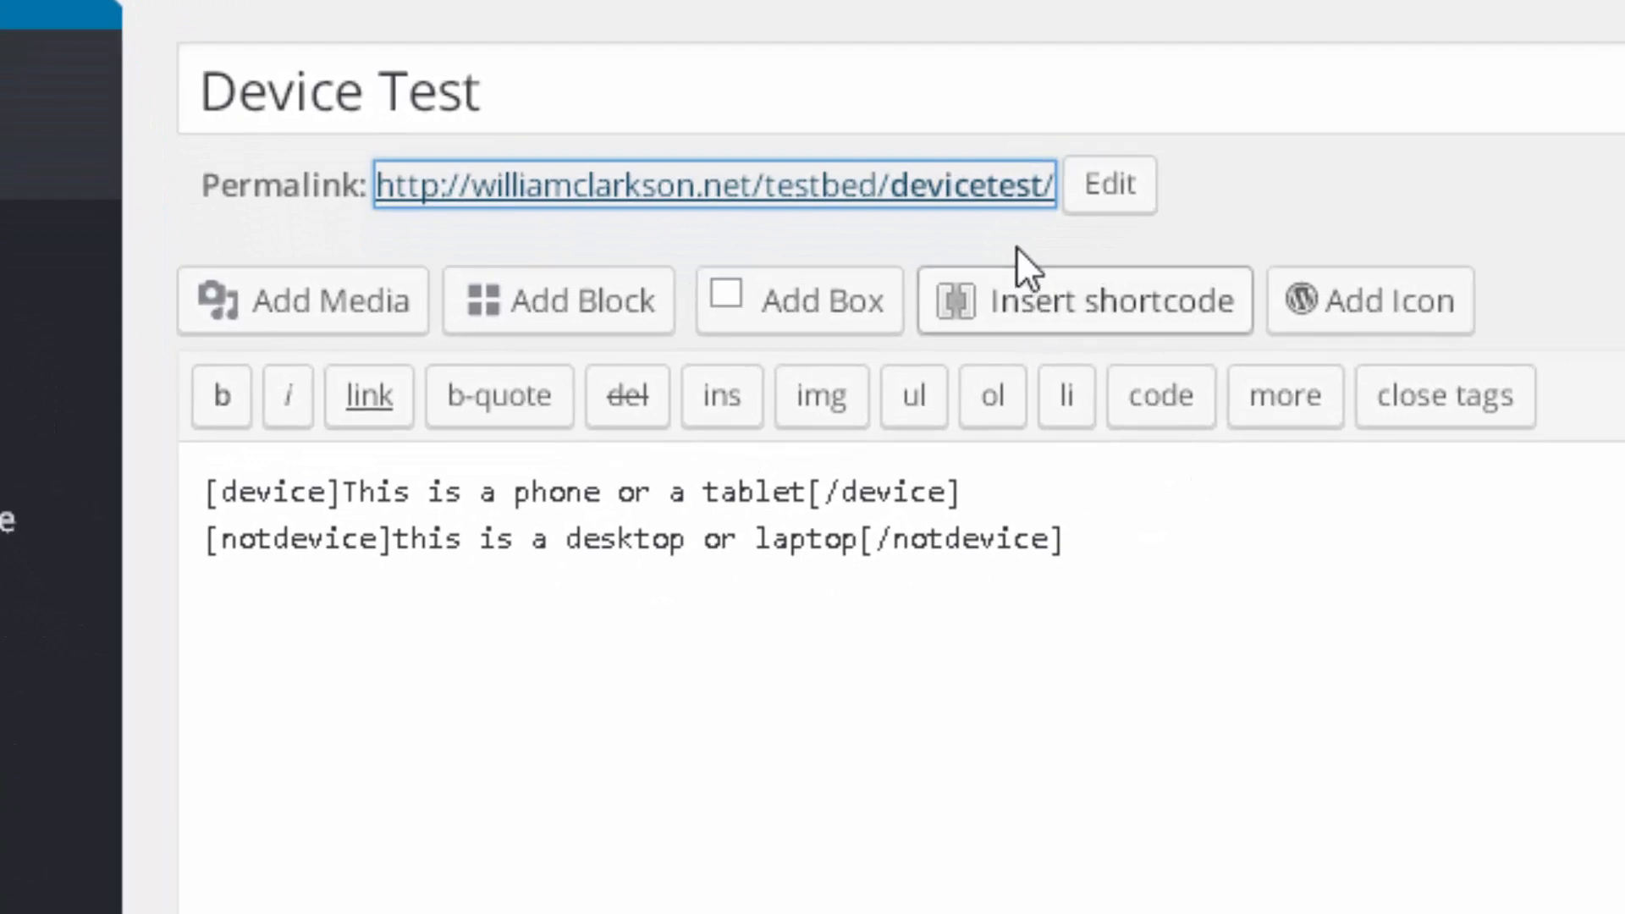
pyautogui.click(1116, 520)
pyautogui.click(1089, 501)
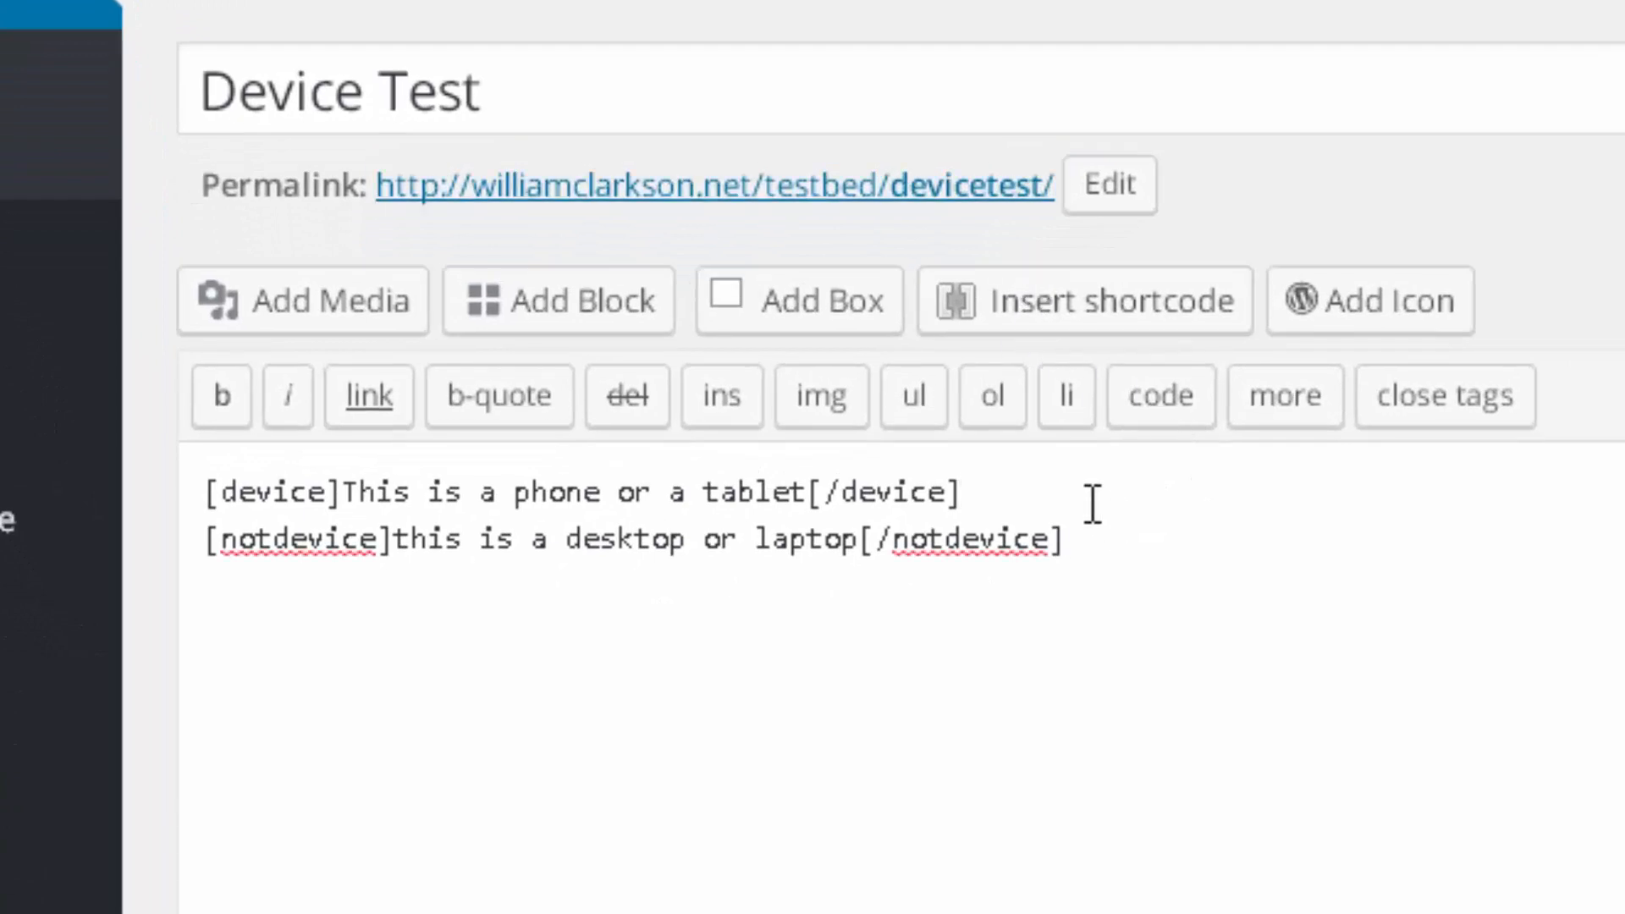
pyautogui.doubleClick(293, 491)
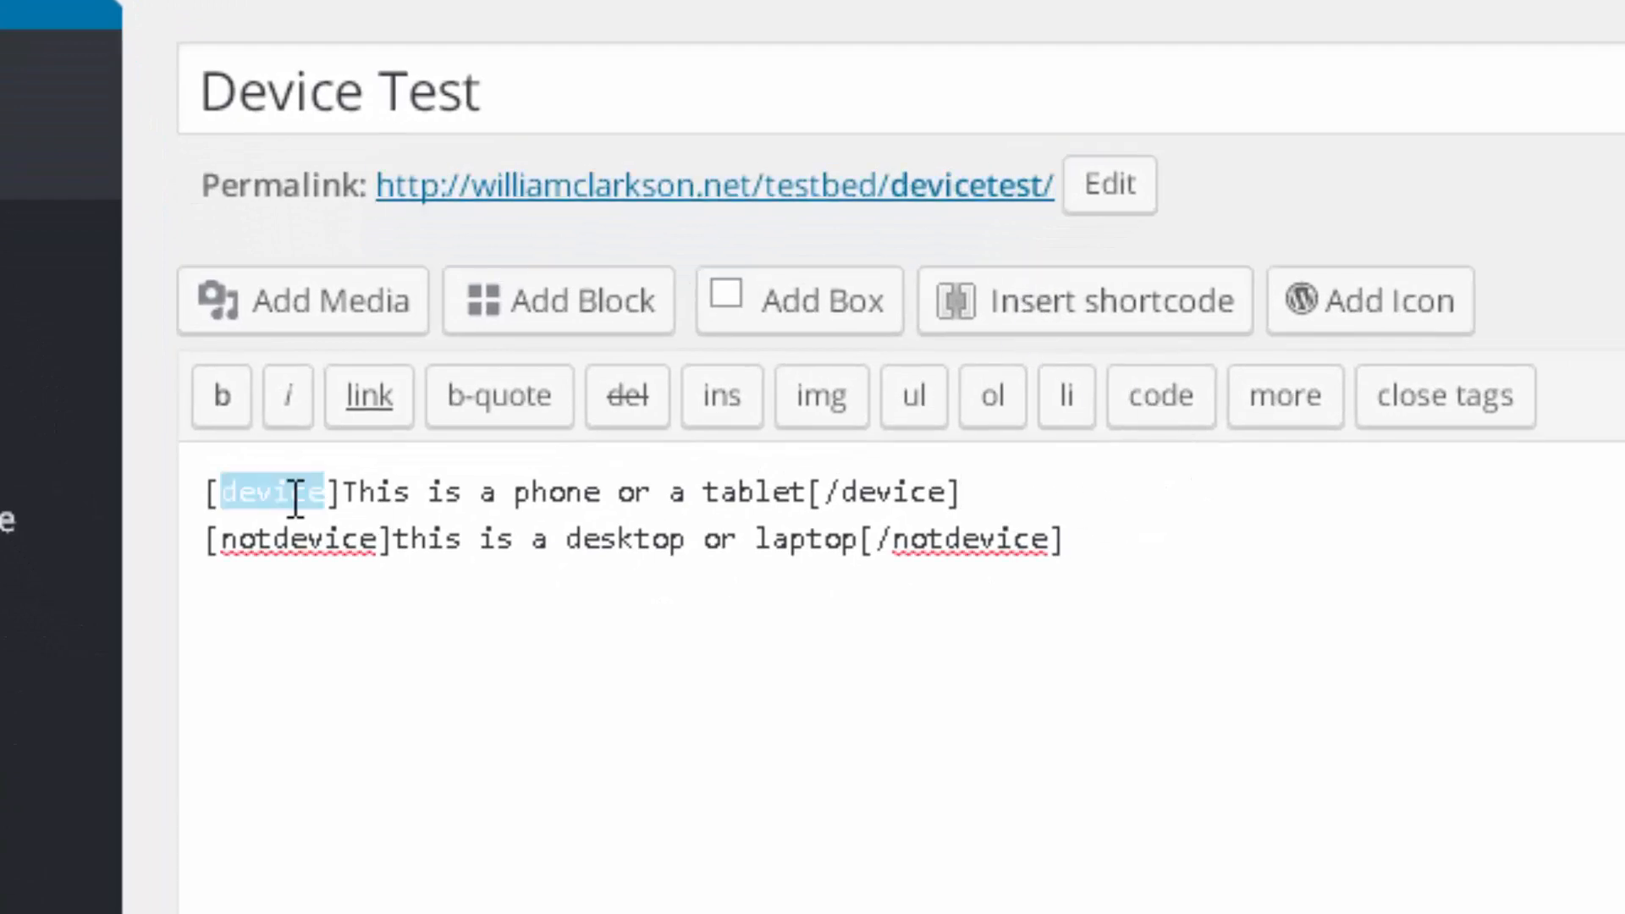
pyautogui.doubleClick(296, 541)
pyautogui.click(992, 474)
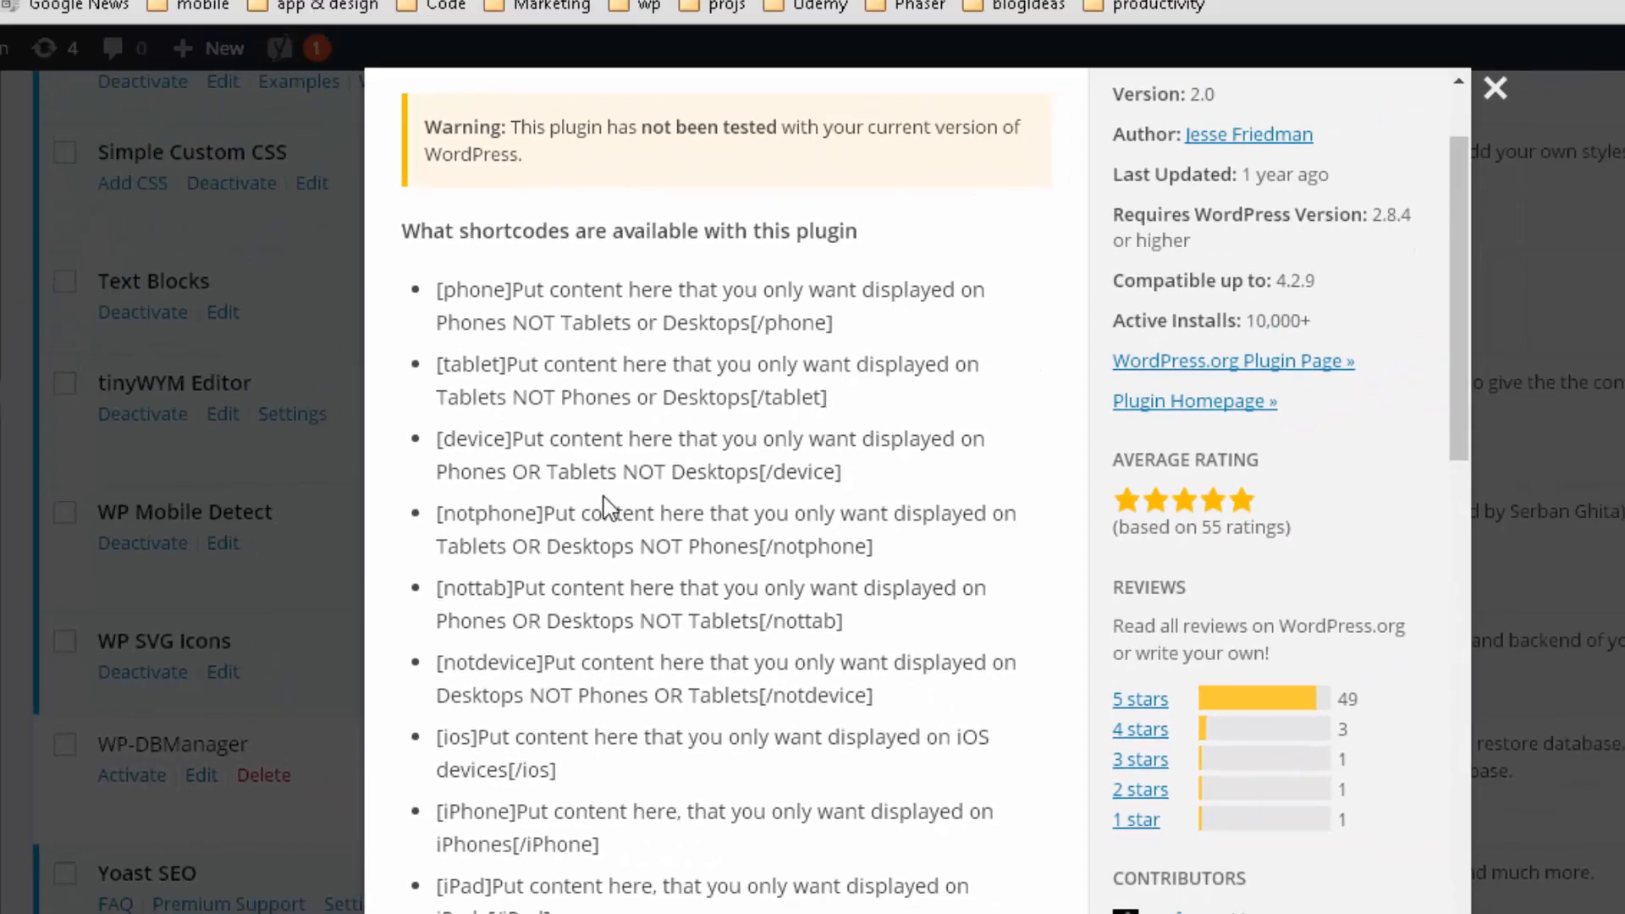
# - Review the phone, tablet, device and notphone shortcodes in the WP Mobile Detect plugin's FAQ
pyautogui.scroll(2, 607, 508)
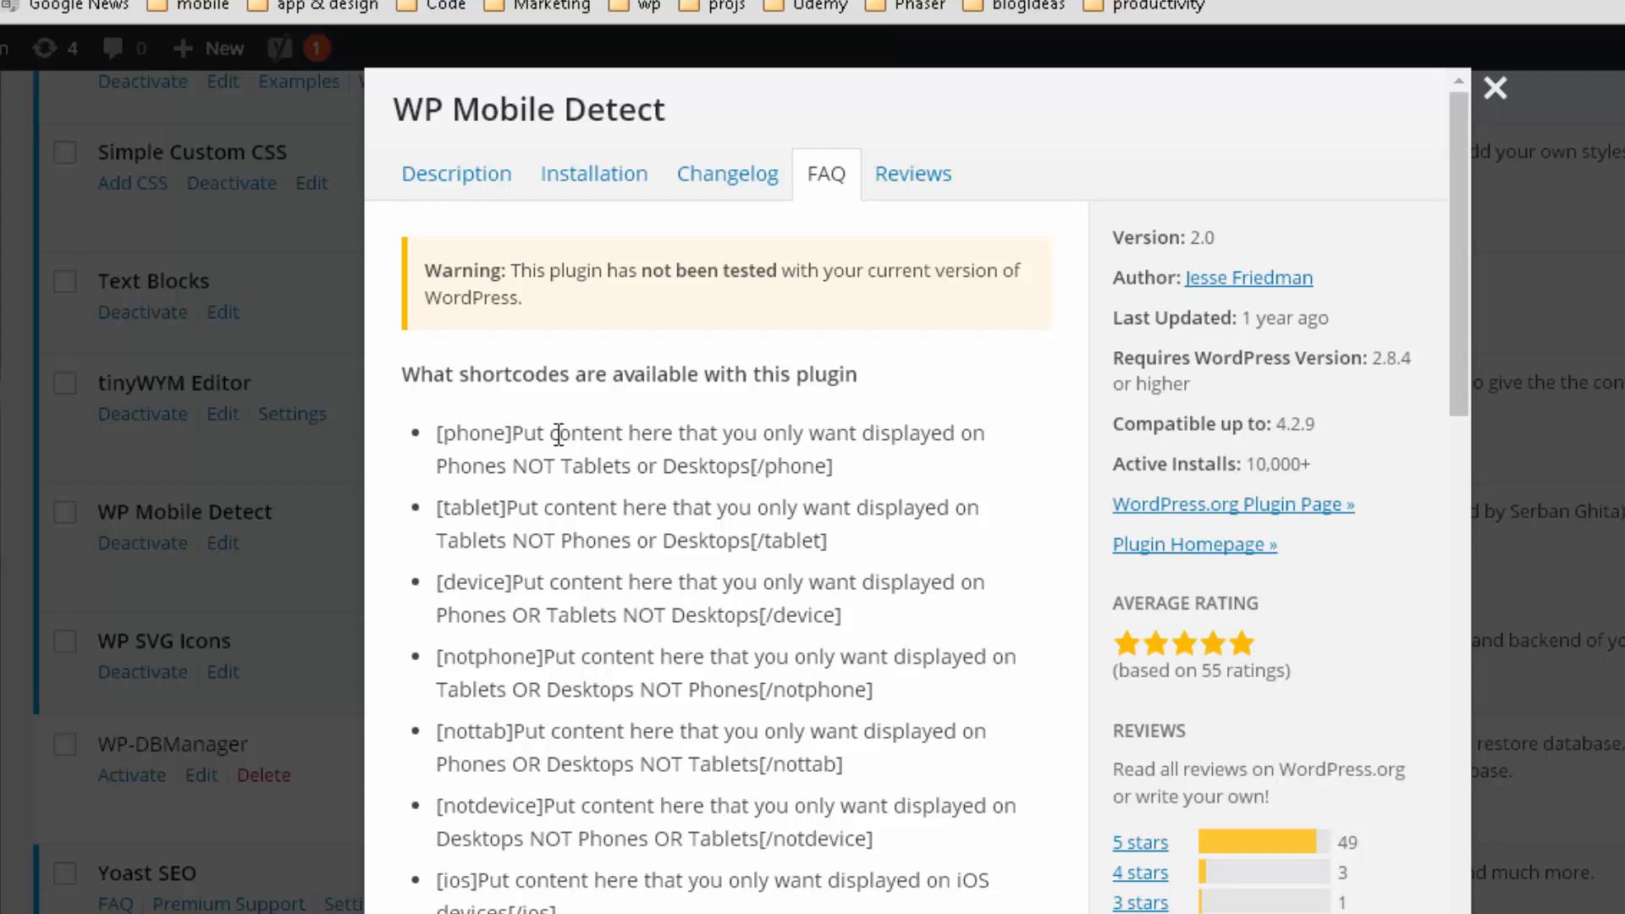
pyautogui.scroll(-2, 559, 434)
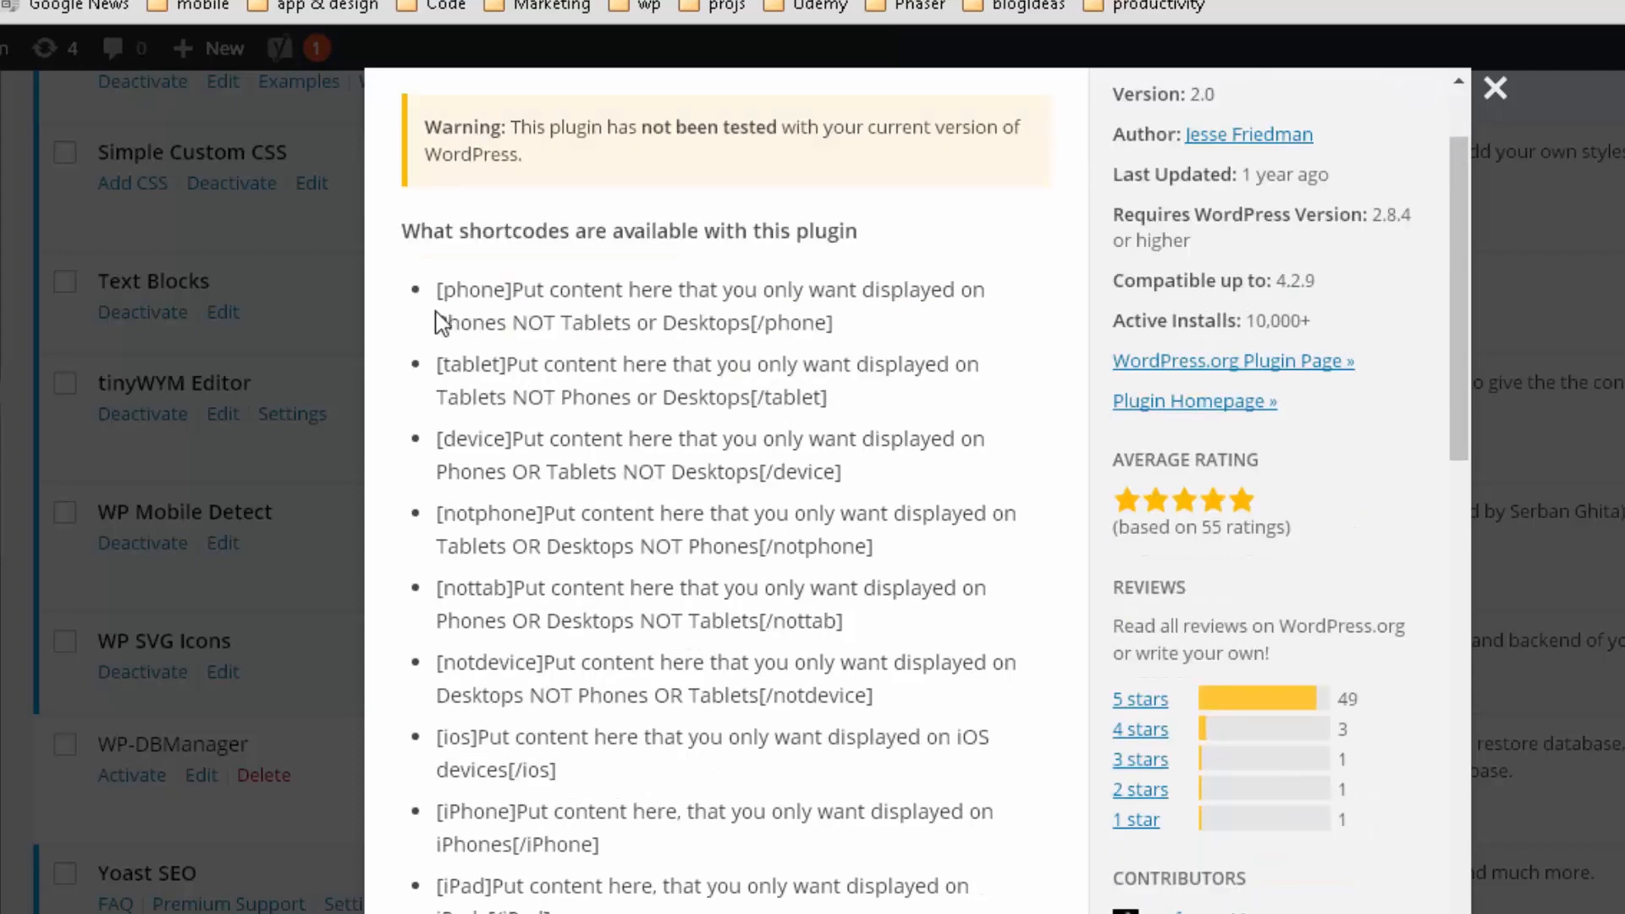
pyautogui.doubleClick(466, 292)
pyautogui.doubleClick(460, 366)
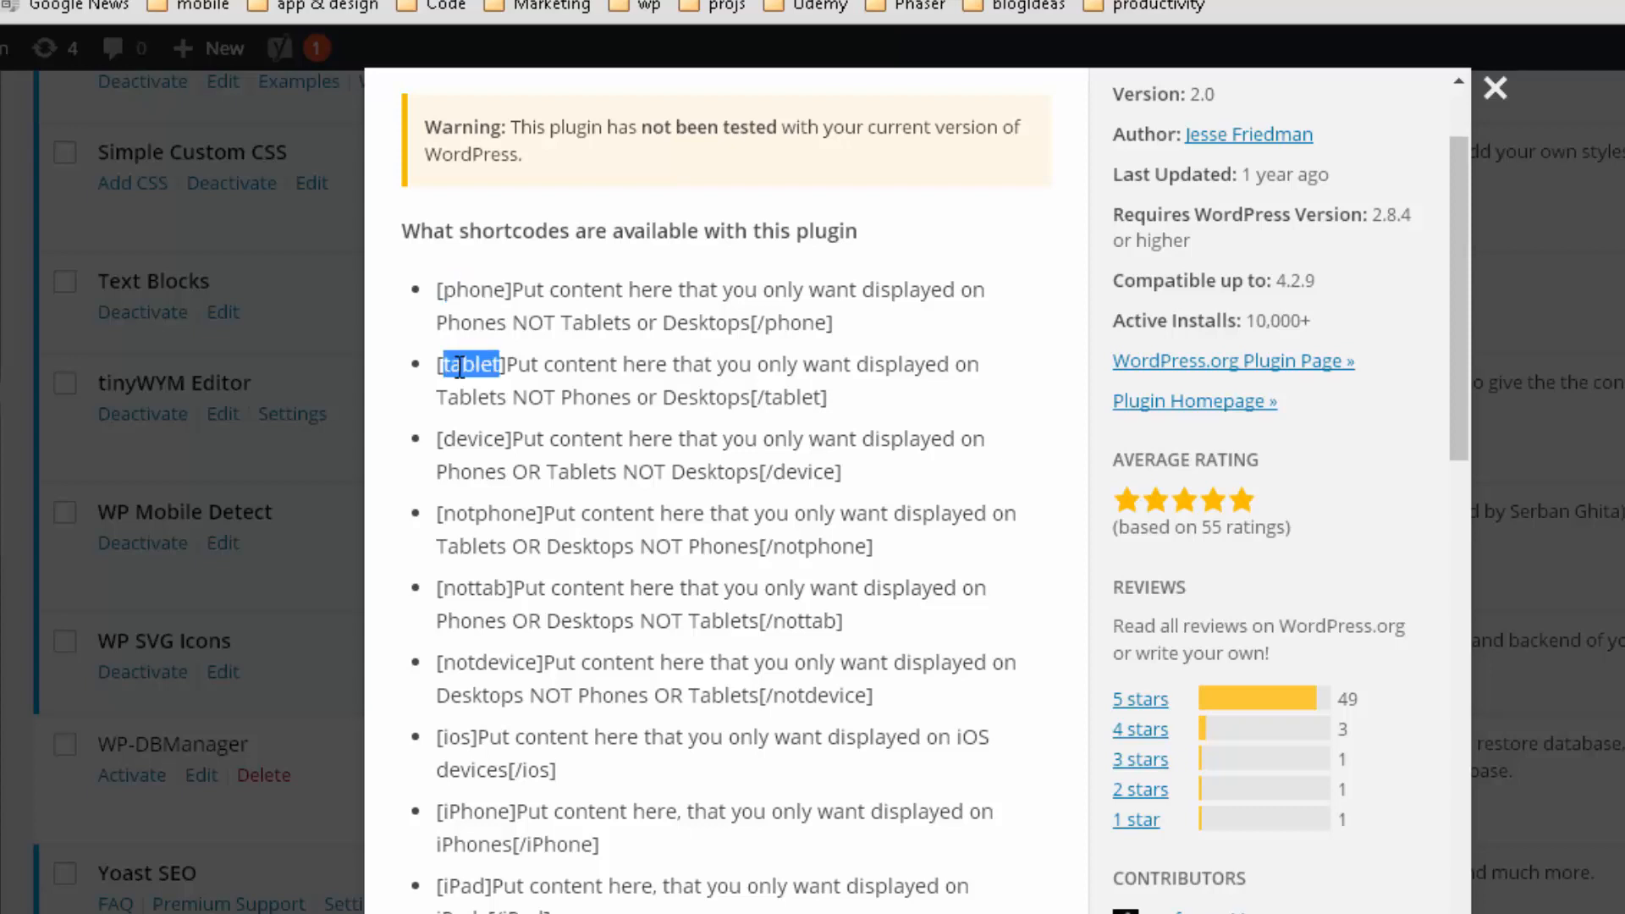
pyautogui.doubleClick(466, 435)
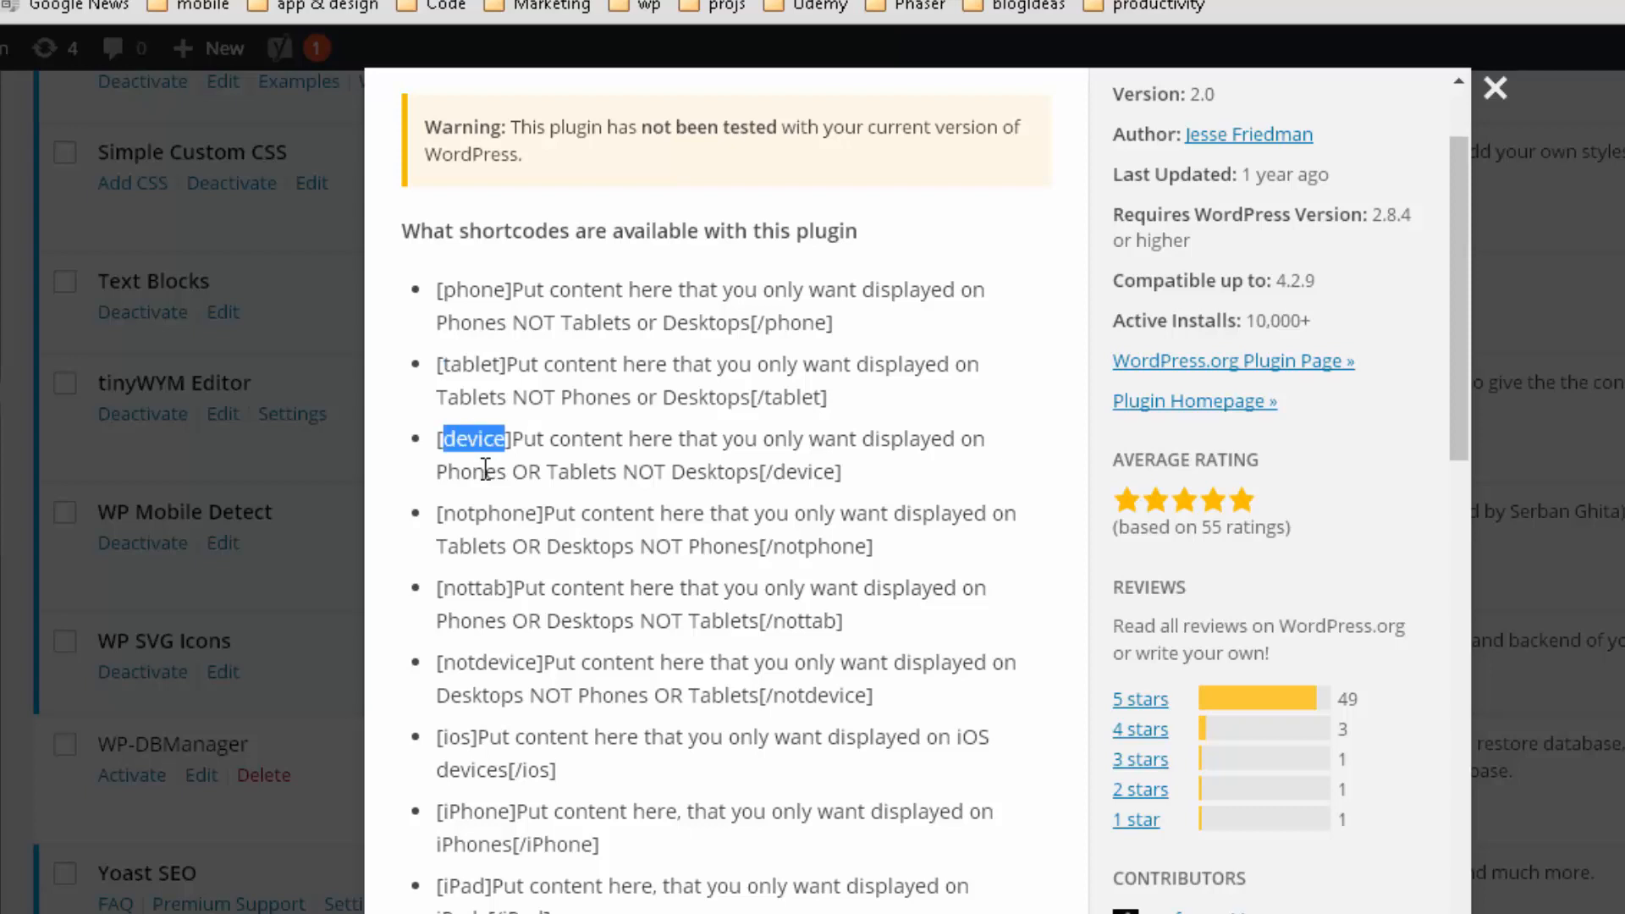
pyautogui.doubleClick(487, 513)
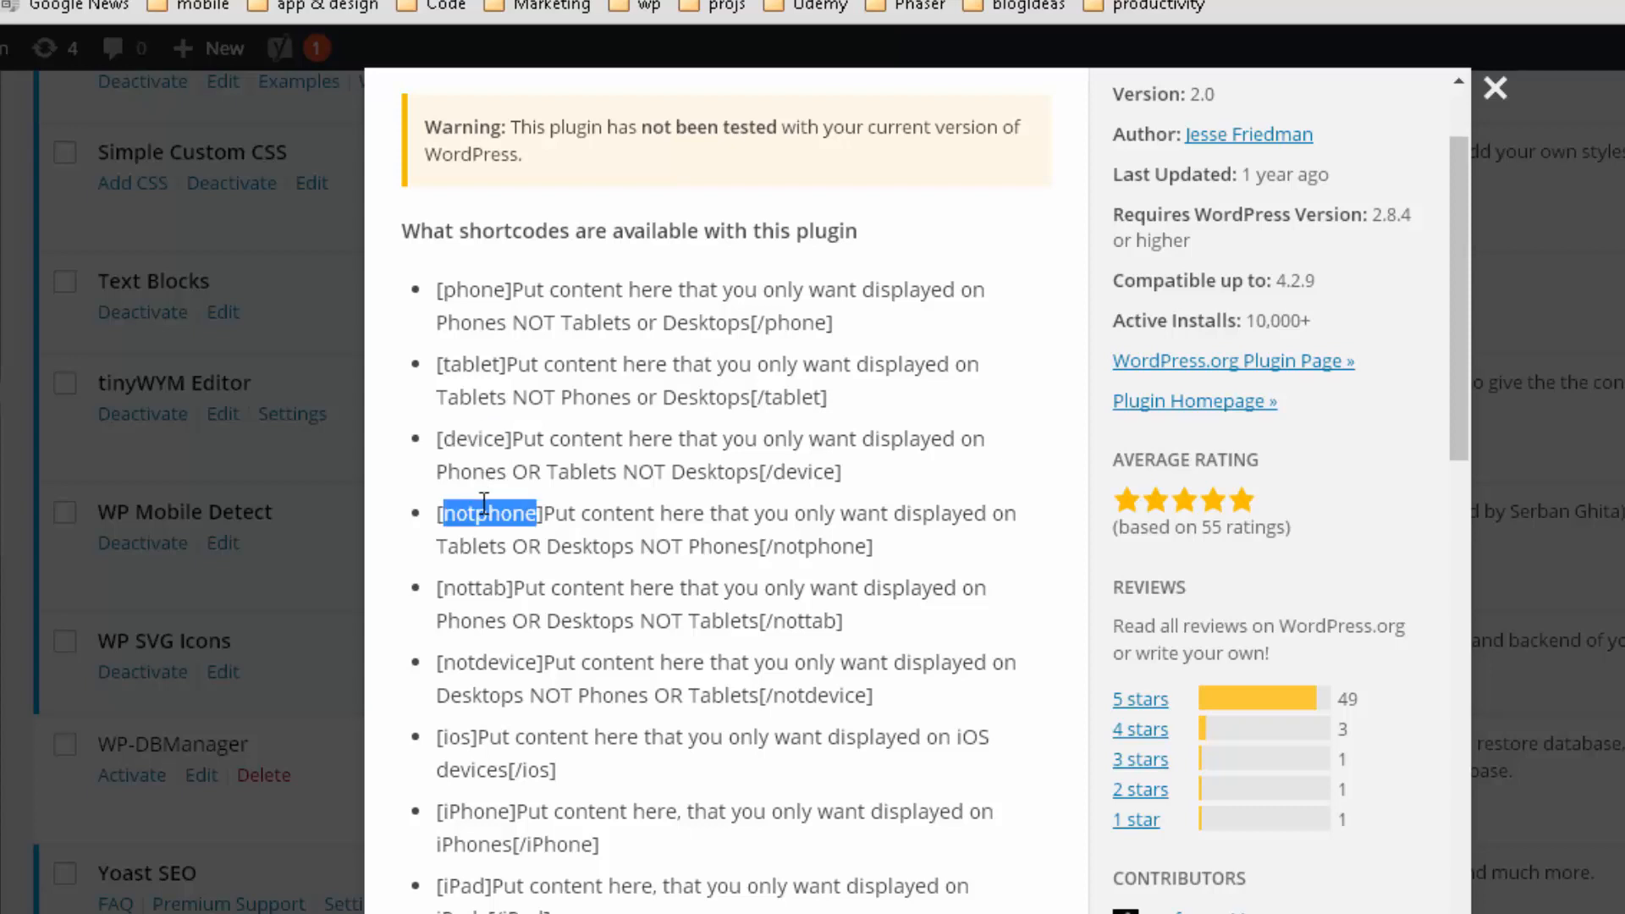
pyautogui.click(603, 475)
# - Examine the ios, iPhone, iPad and android shortcodes further down the WP Mobile Detect FAQ
pyautogui.scroll(-3, 623, 694)
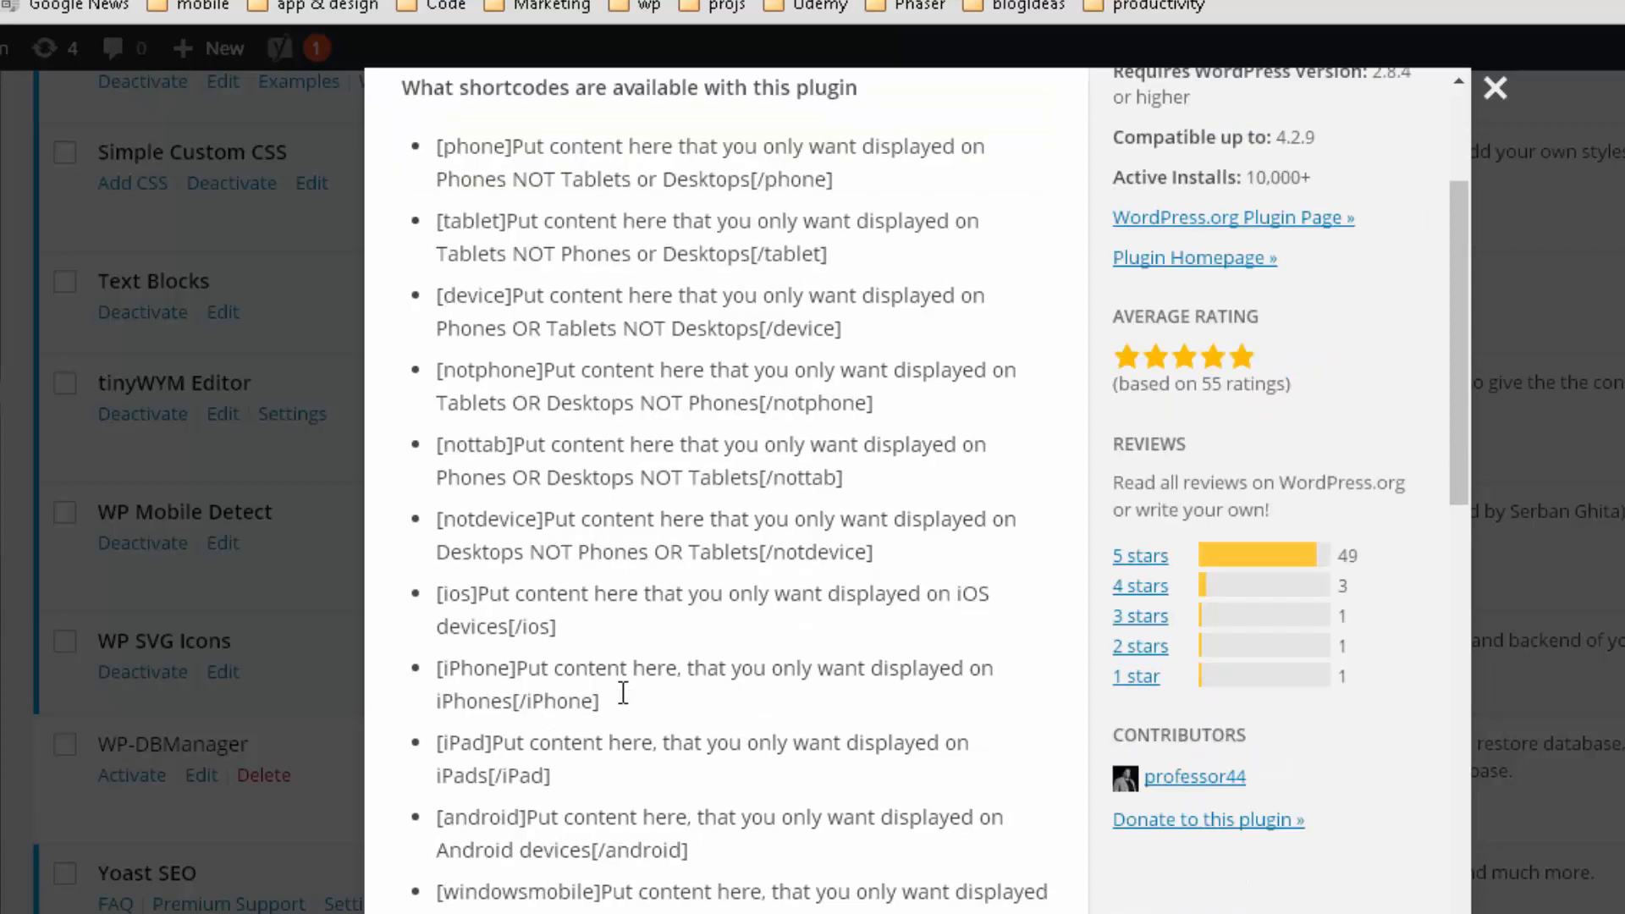
pyautogui.scroll(-3, 622, 694)
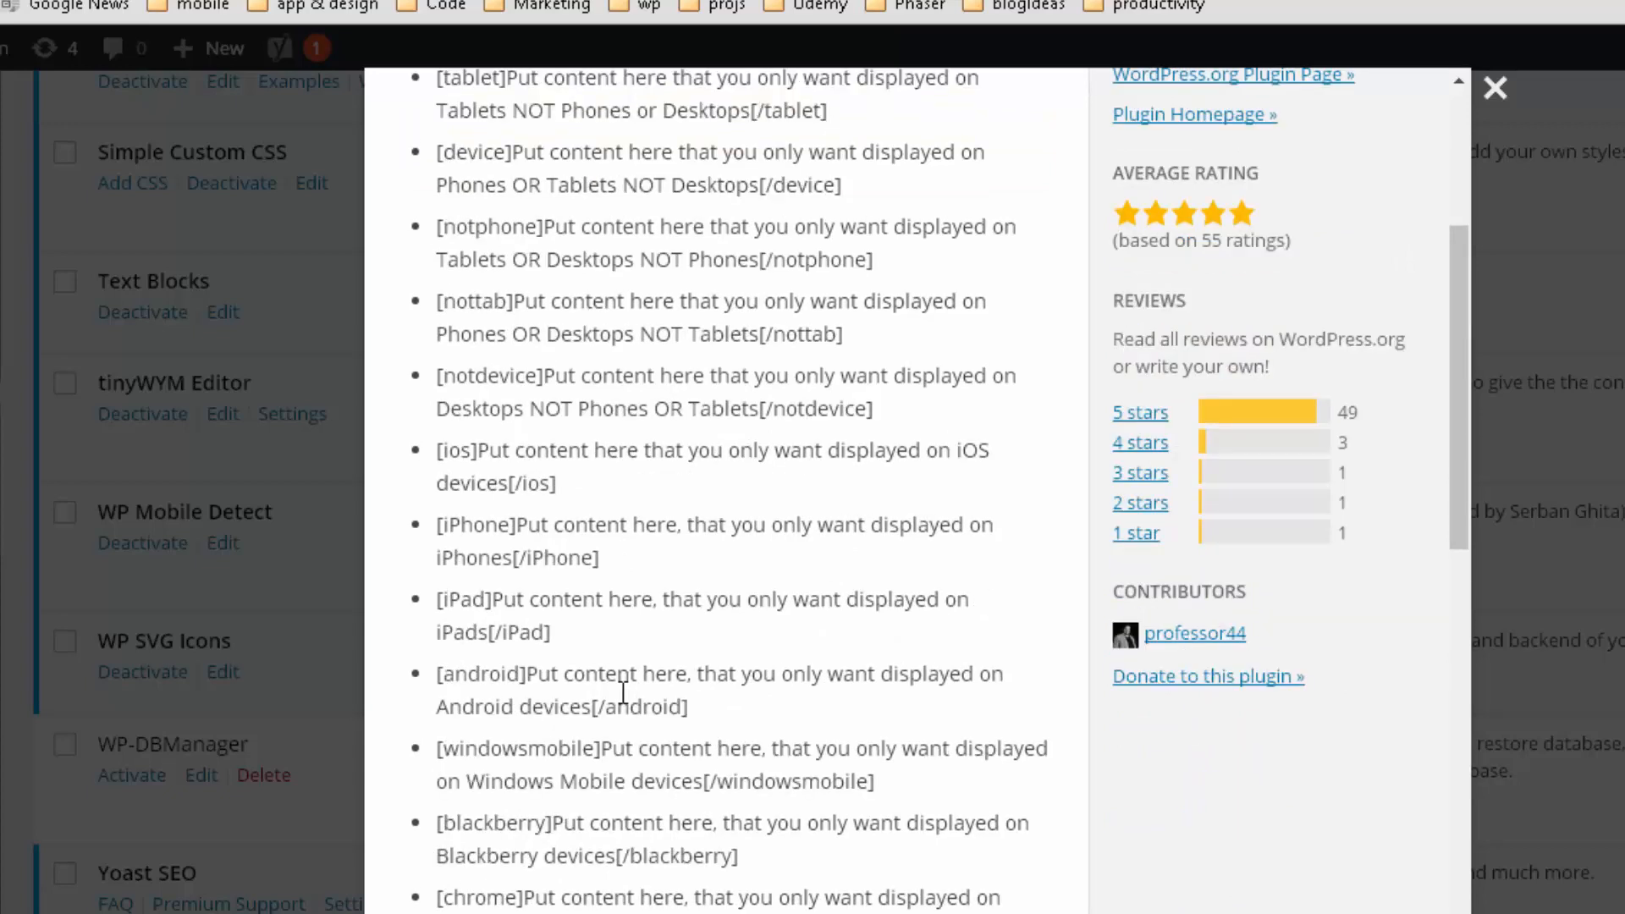
pyautogui.doubleClick(458, 459)
pyautogui.doubleClick(482, 525)
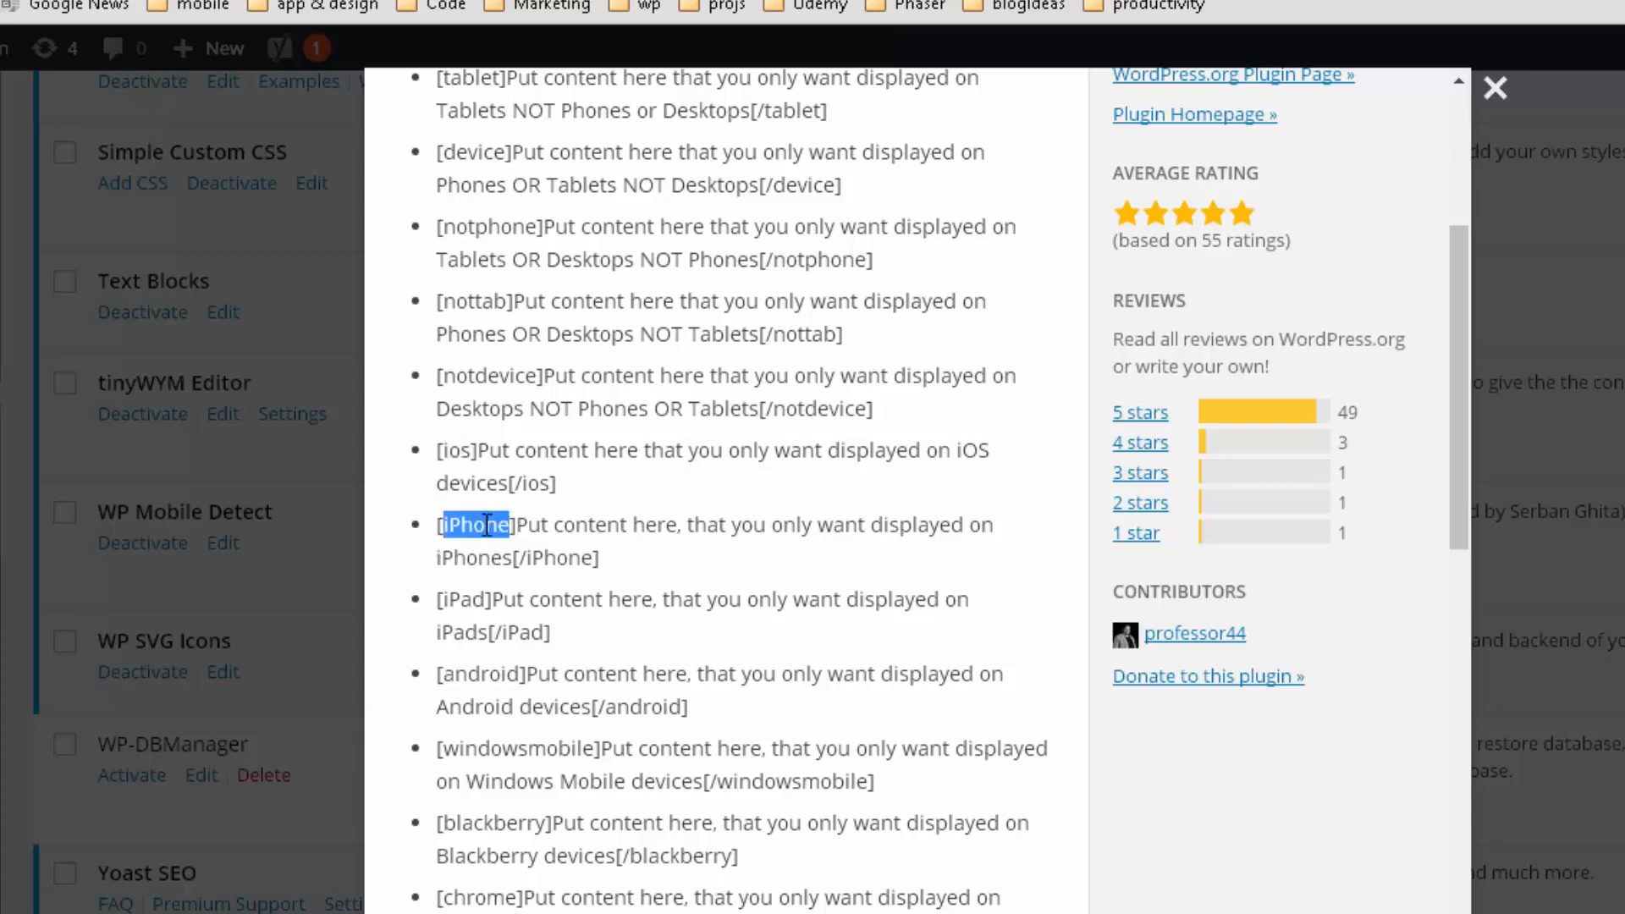
pyautogui.doubleClick(464, 599)
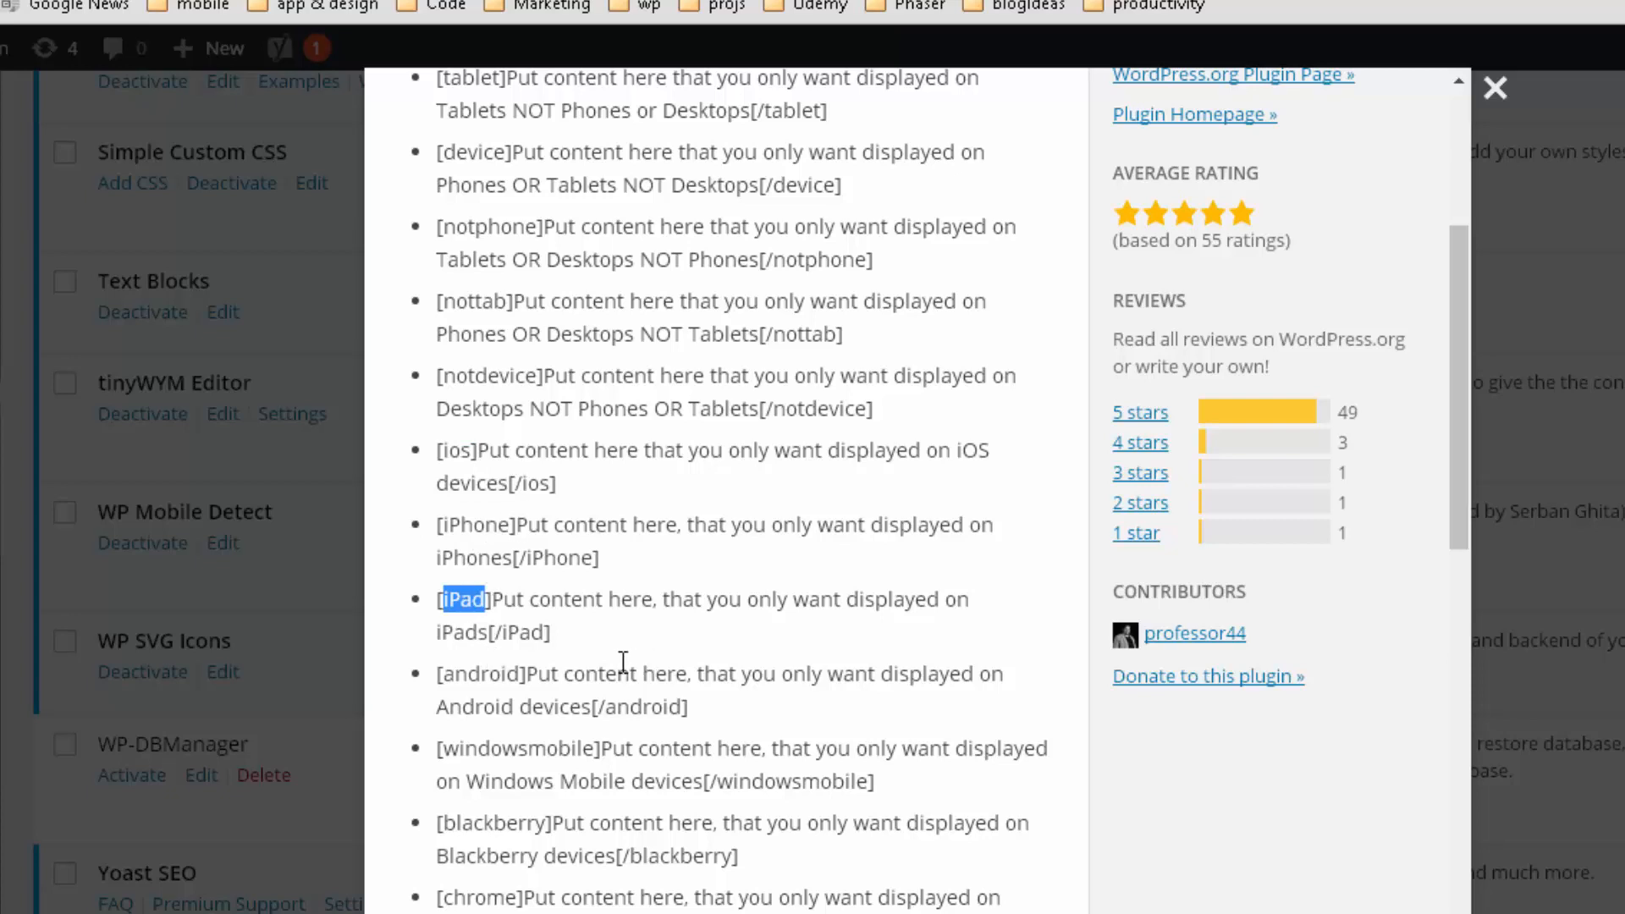
pyautogui.doubleClick(499, 674)
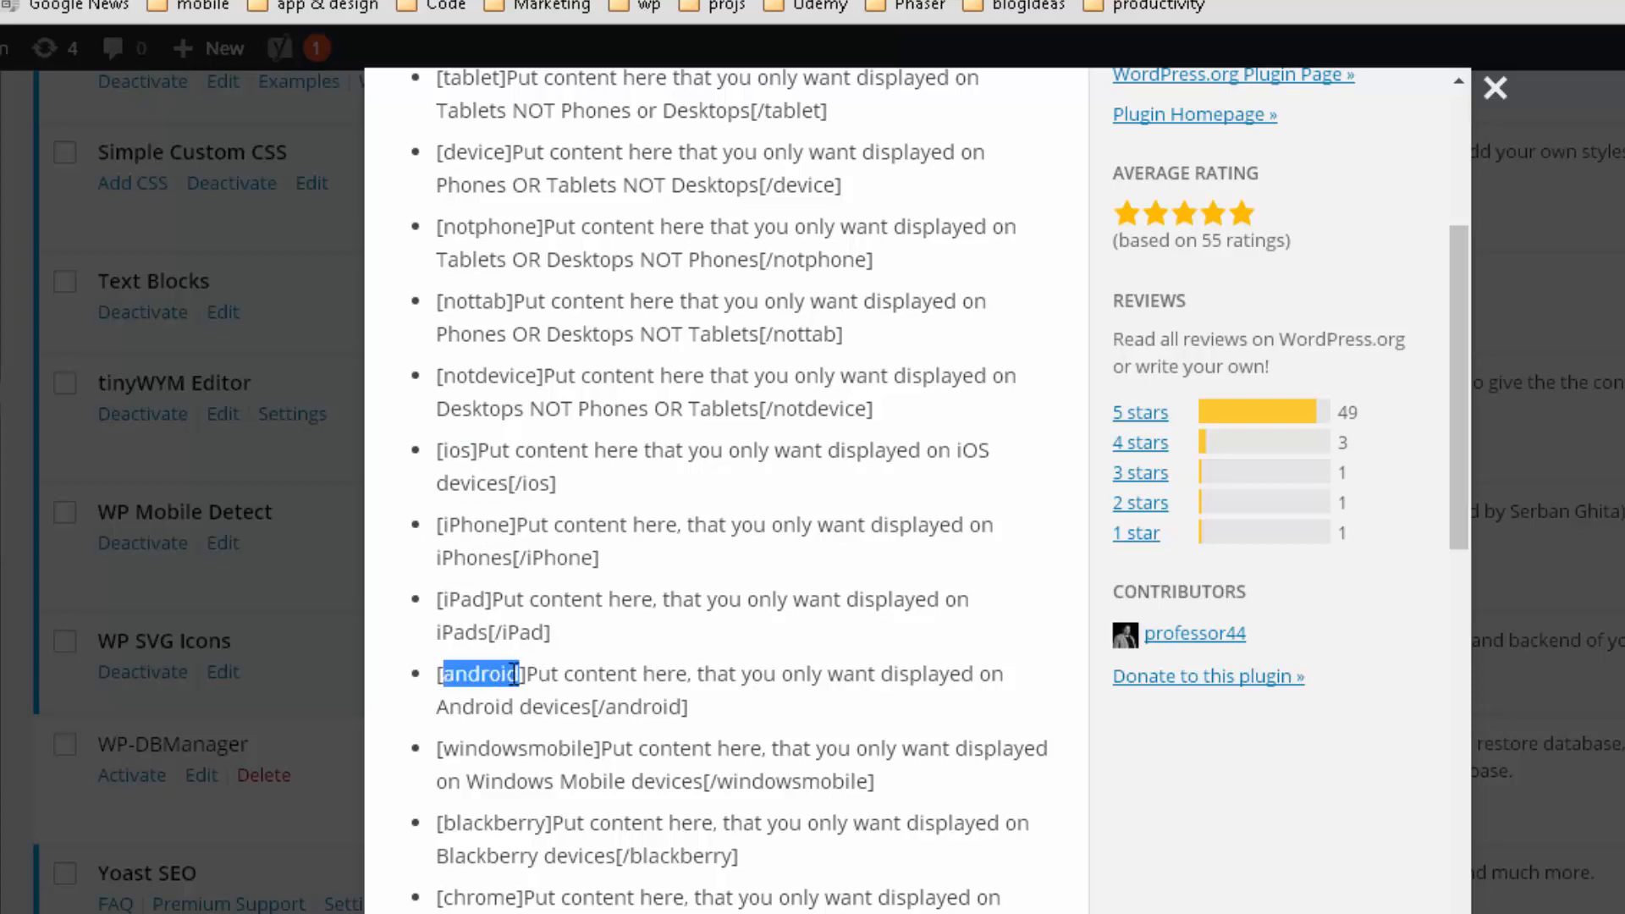
pyautogui.click(609, 636)
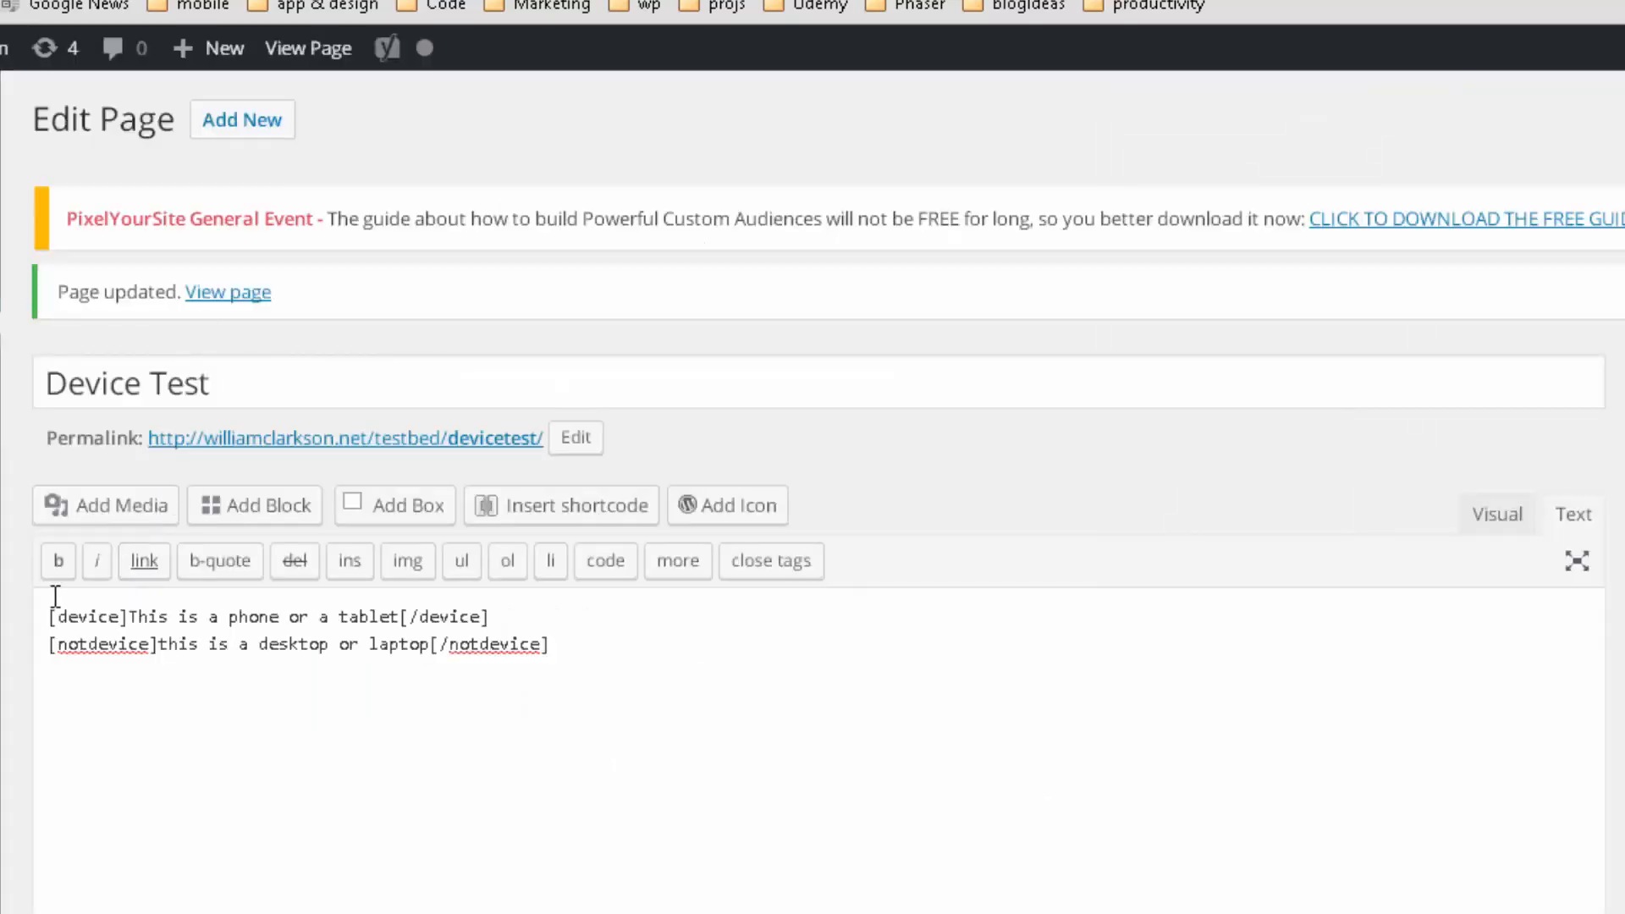
# - Open the Device Test page from its permalink and check which text shows in the desktop view
pyautogui.click(348, 438)
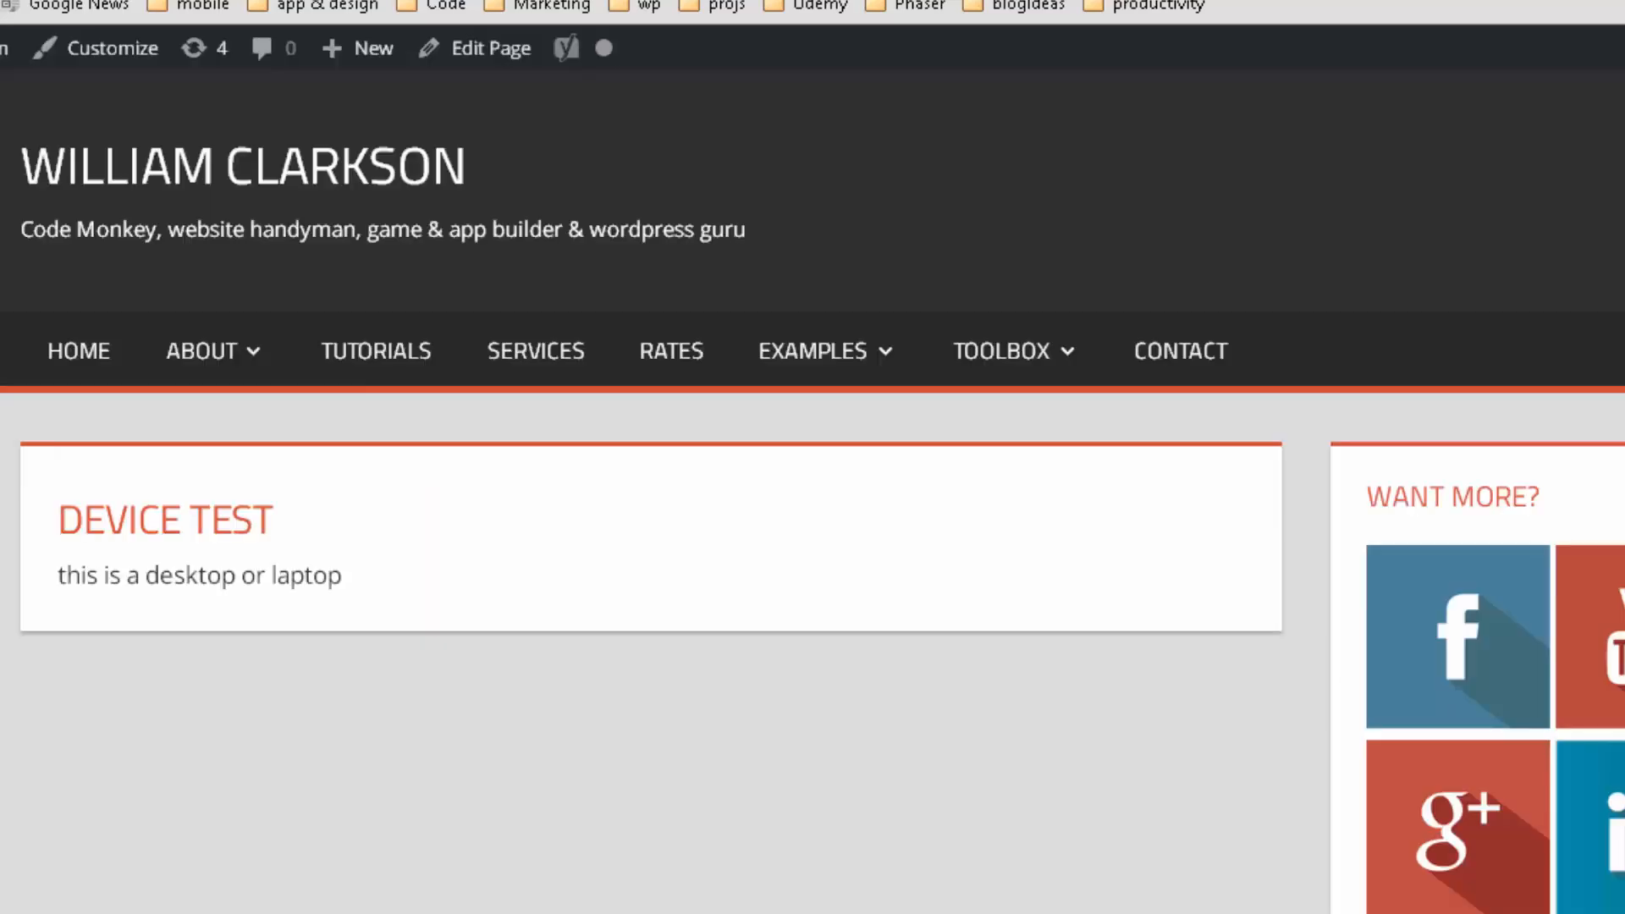
pyautogui.tripleClick(135, 575)
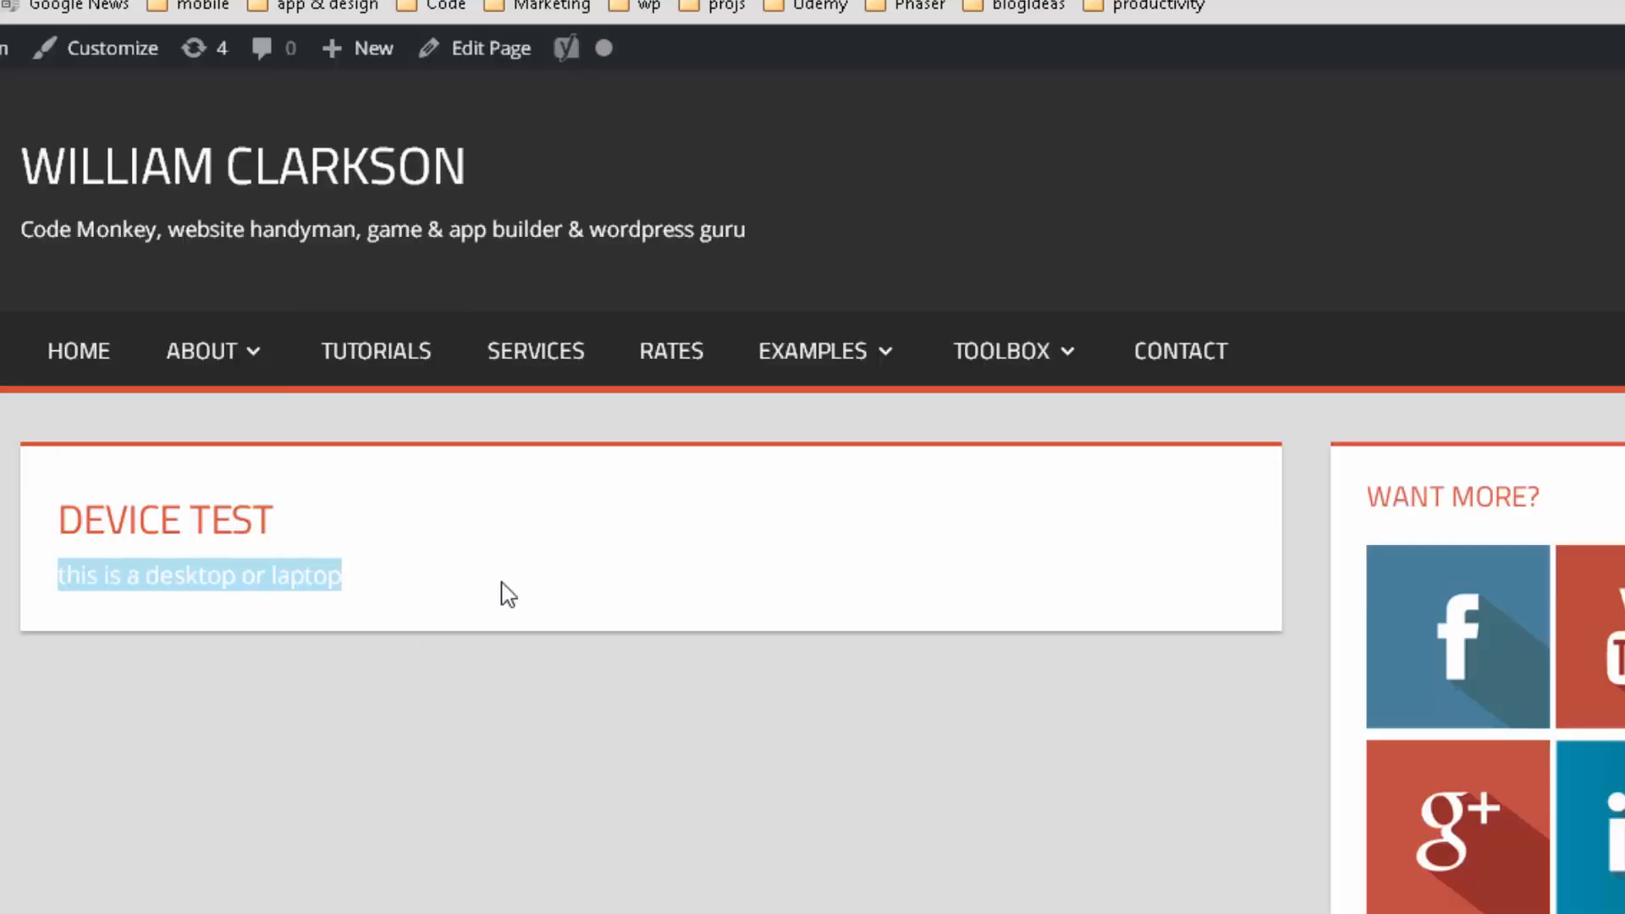
pyautogui.click(489, 741)
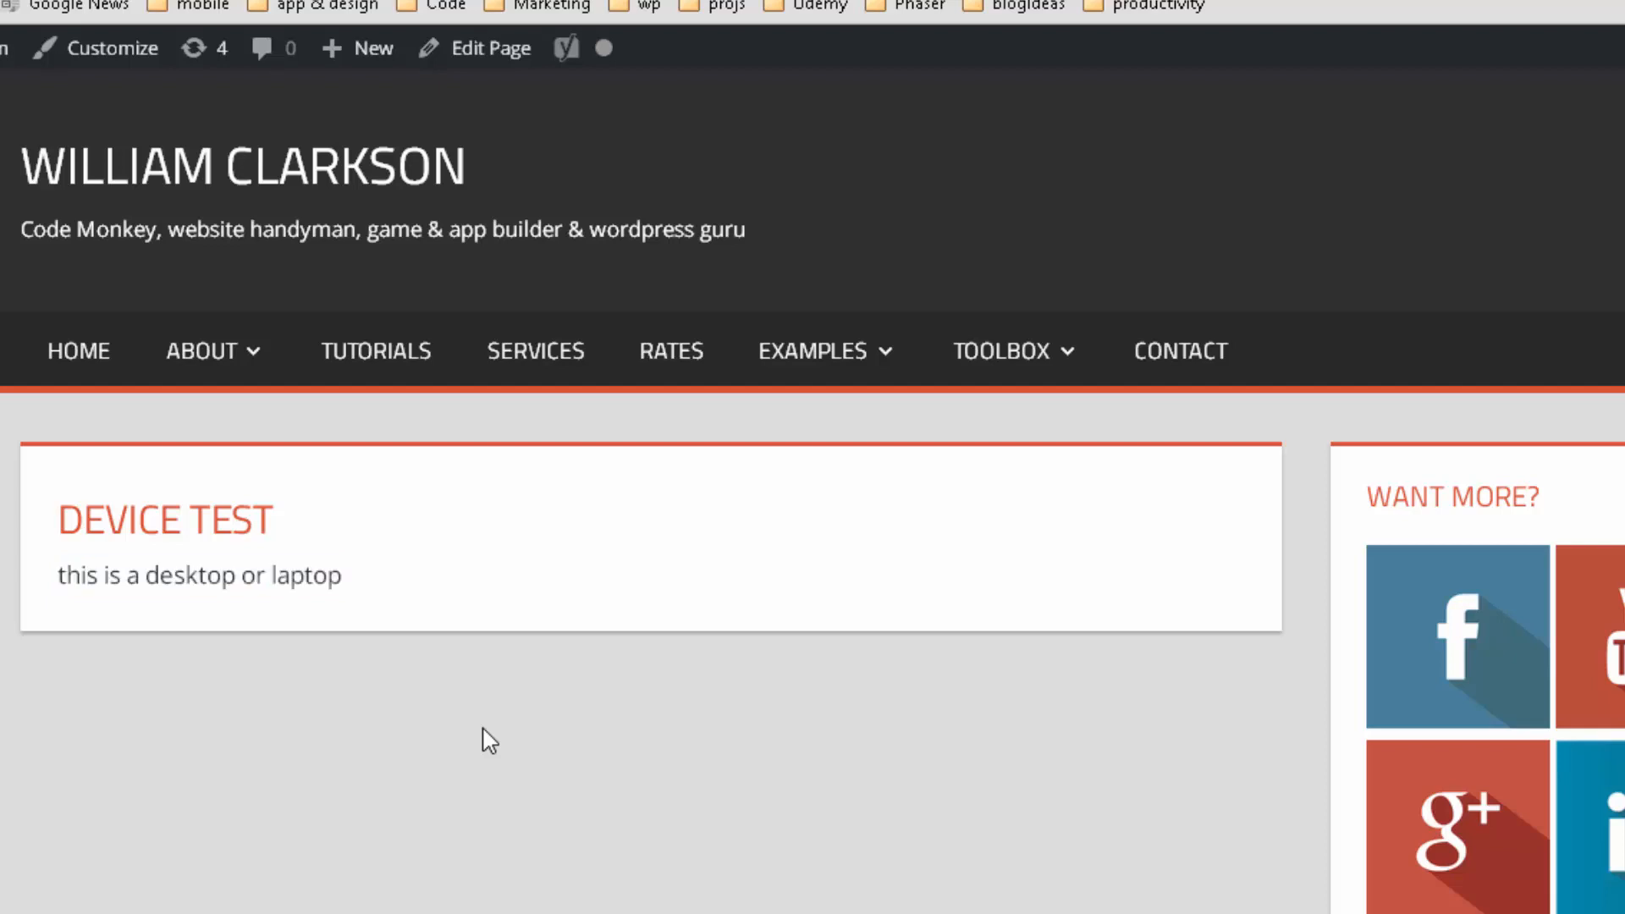
# - Show the Device Test page in the developer tools' Galaxy S5 emulation and reload it
pyautogui.hotkey('ctrl', 'shift', 'i')
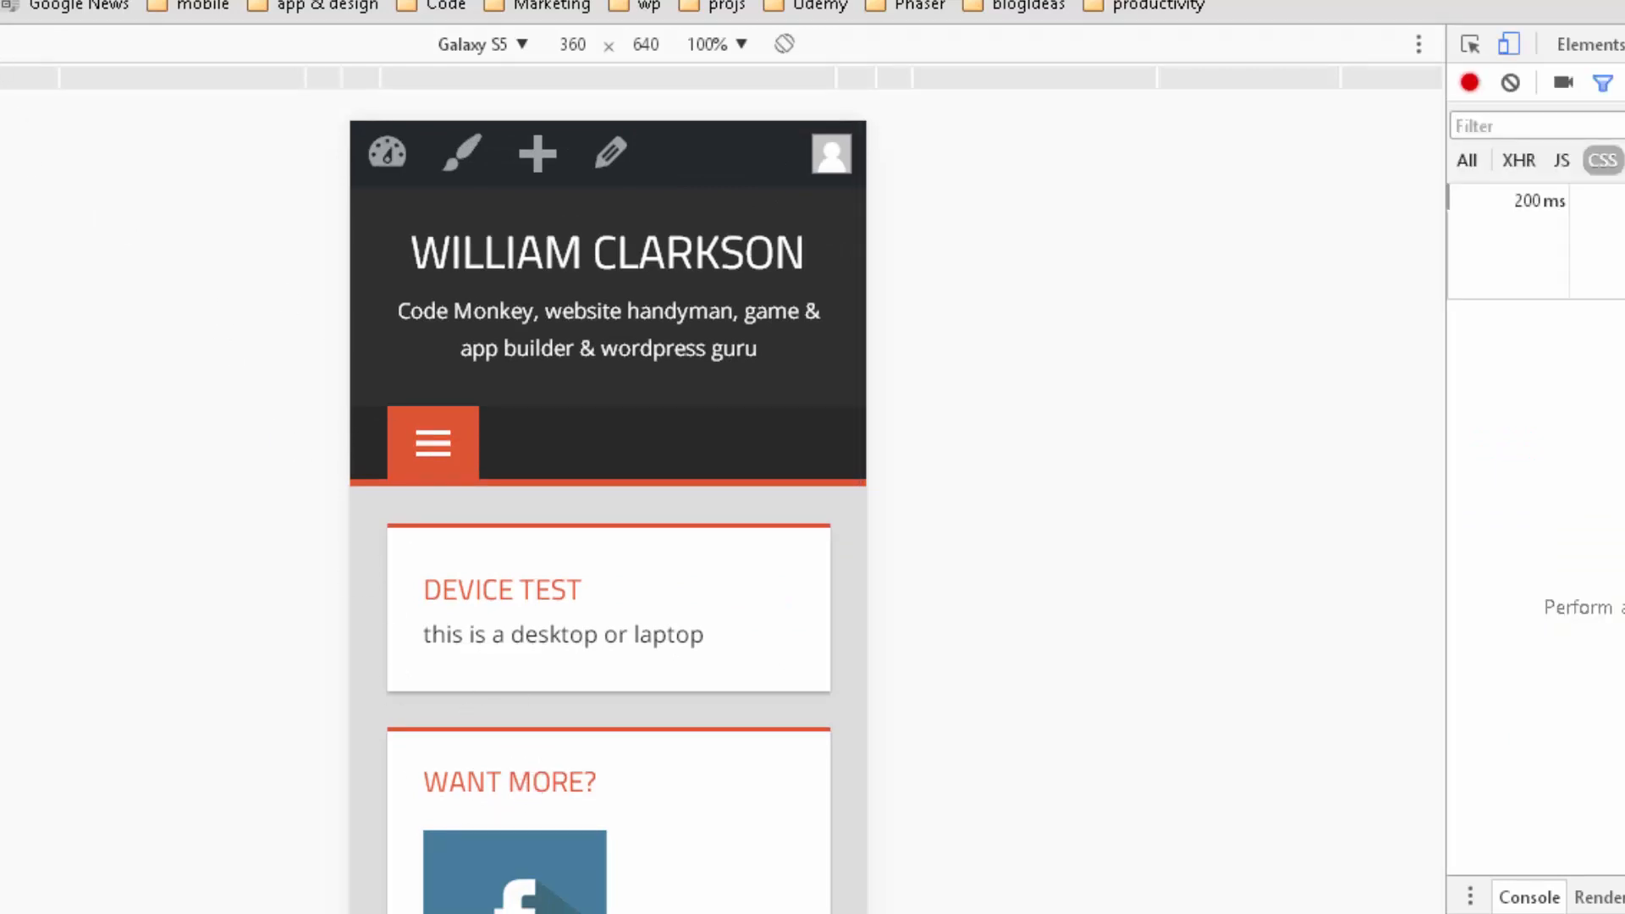
pyautogui.press('F5')
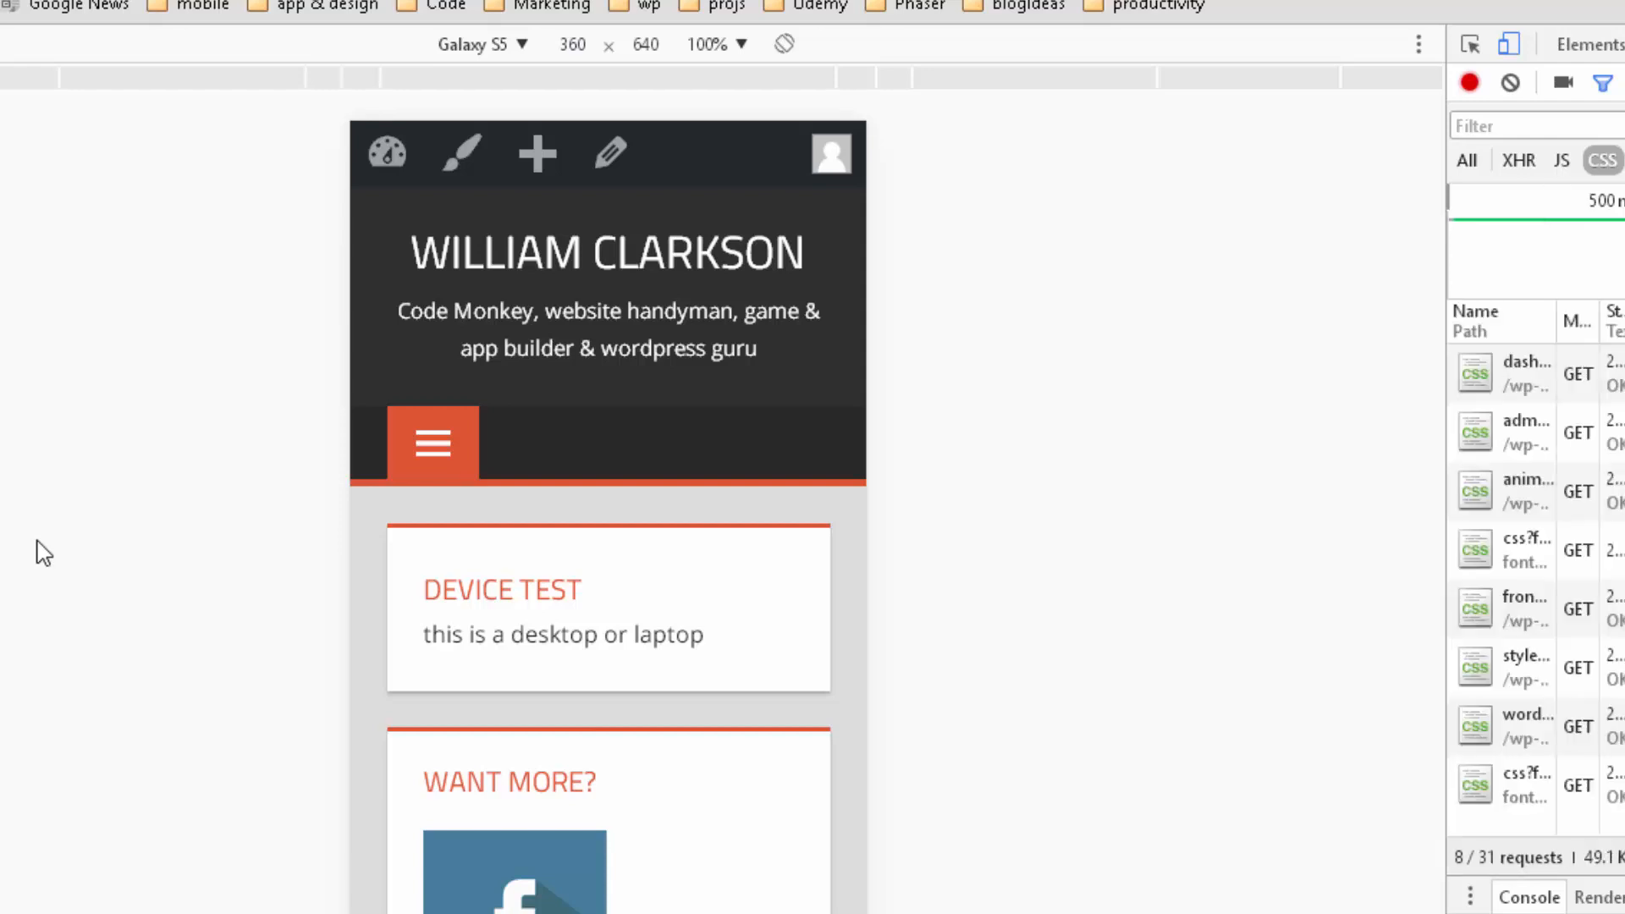